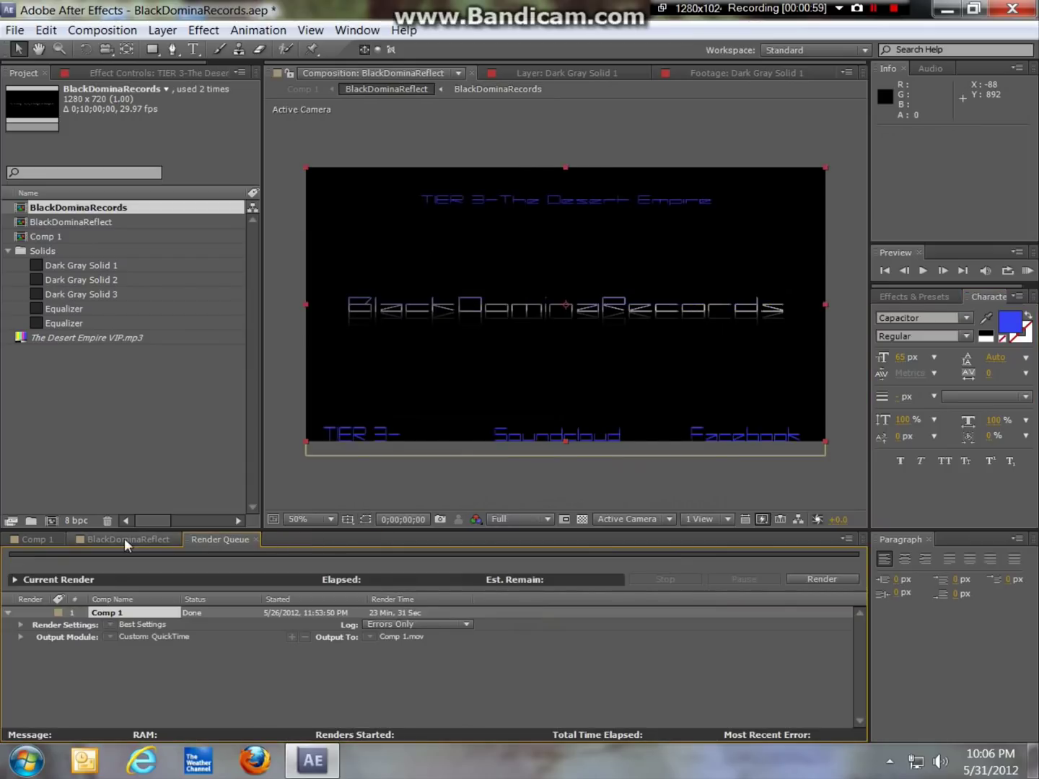
Step: Switch the timeline from the Render Queue to Comp 1
click(23, 539)
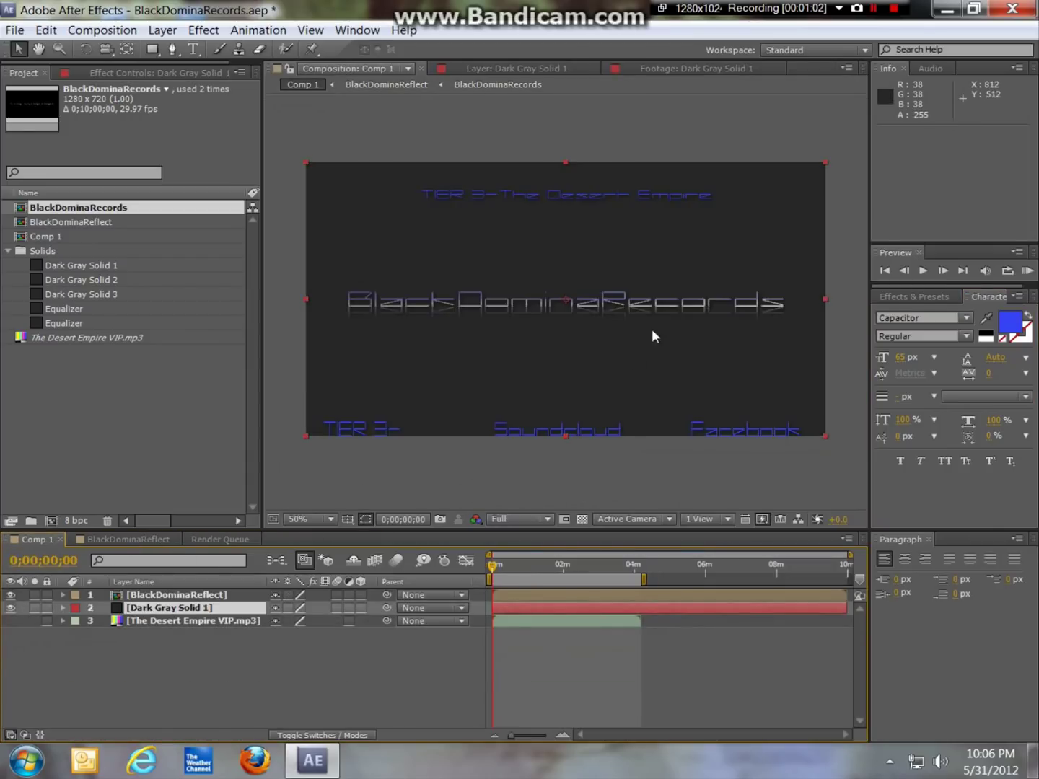
Step: Add a new solid layer colored hex 3644F6 to Comp 1
right_click(150, 658)
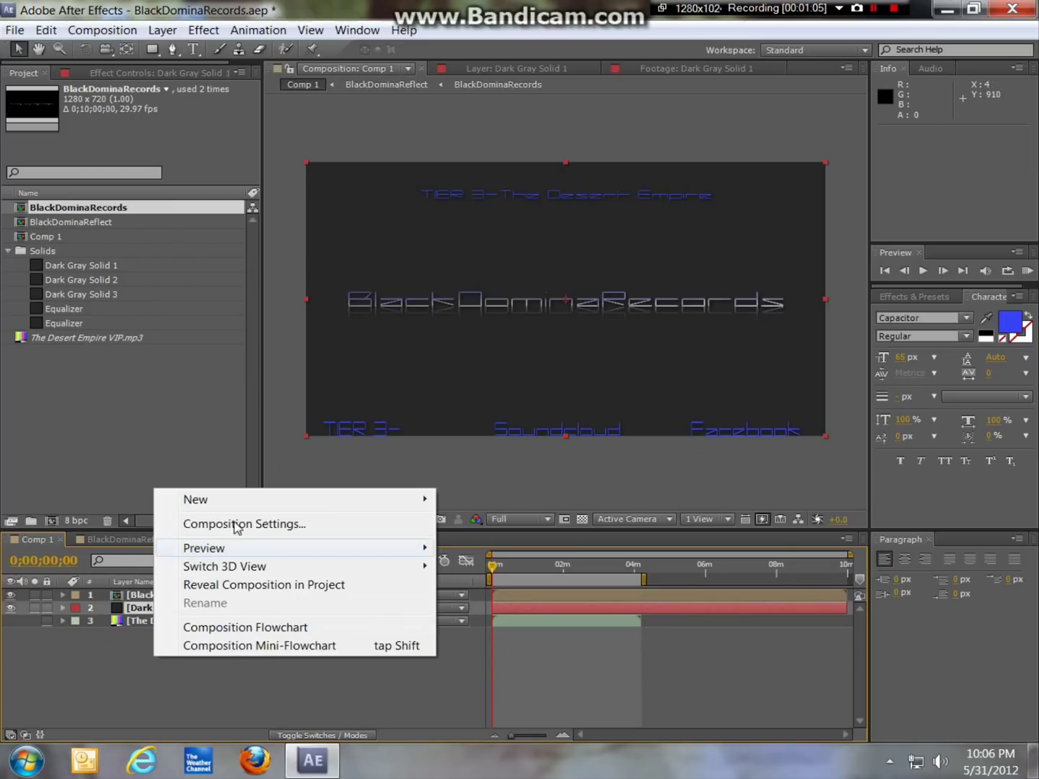
mouse_move(246, 498)
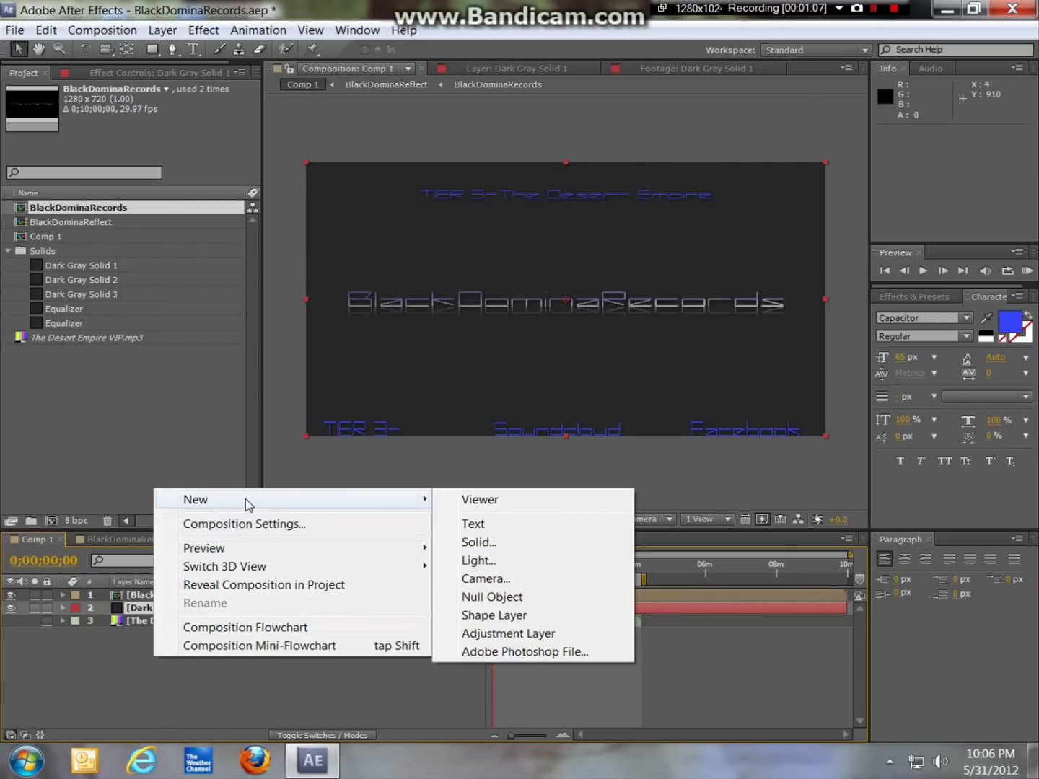
click(474, 544)
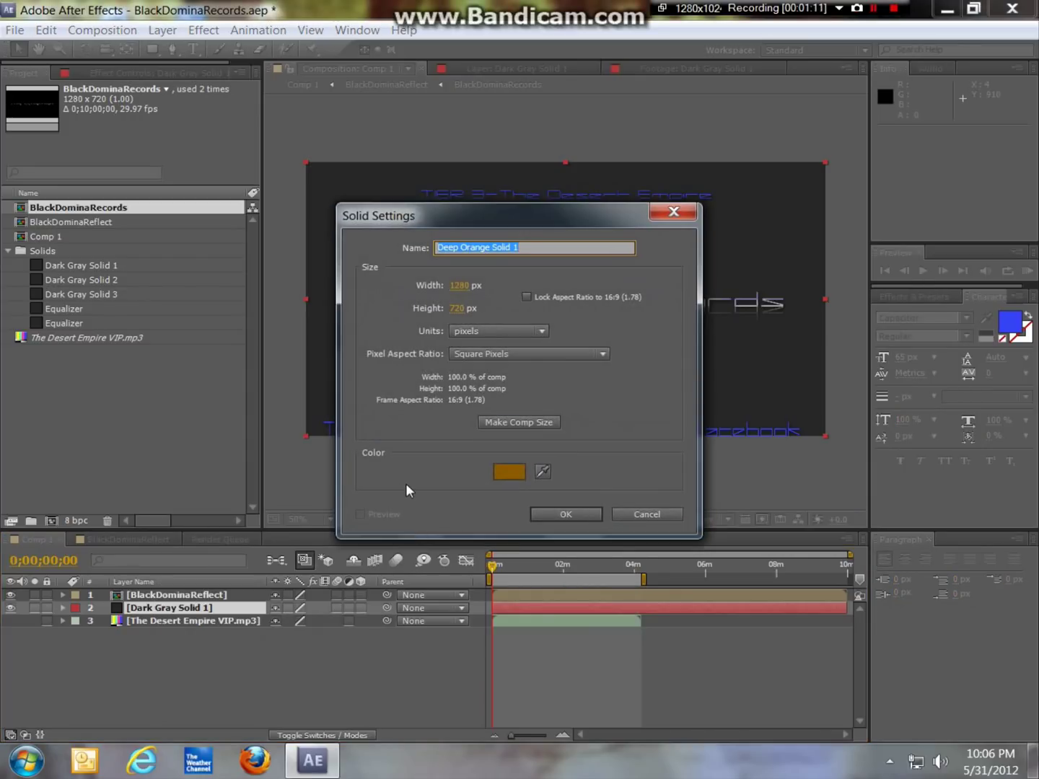
click(505, 473)
double_click(627, 672)
text(36)
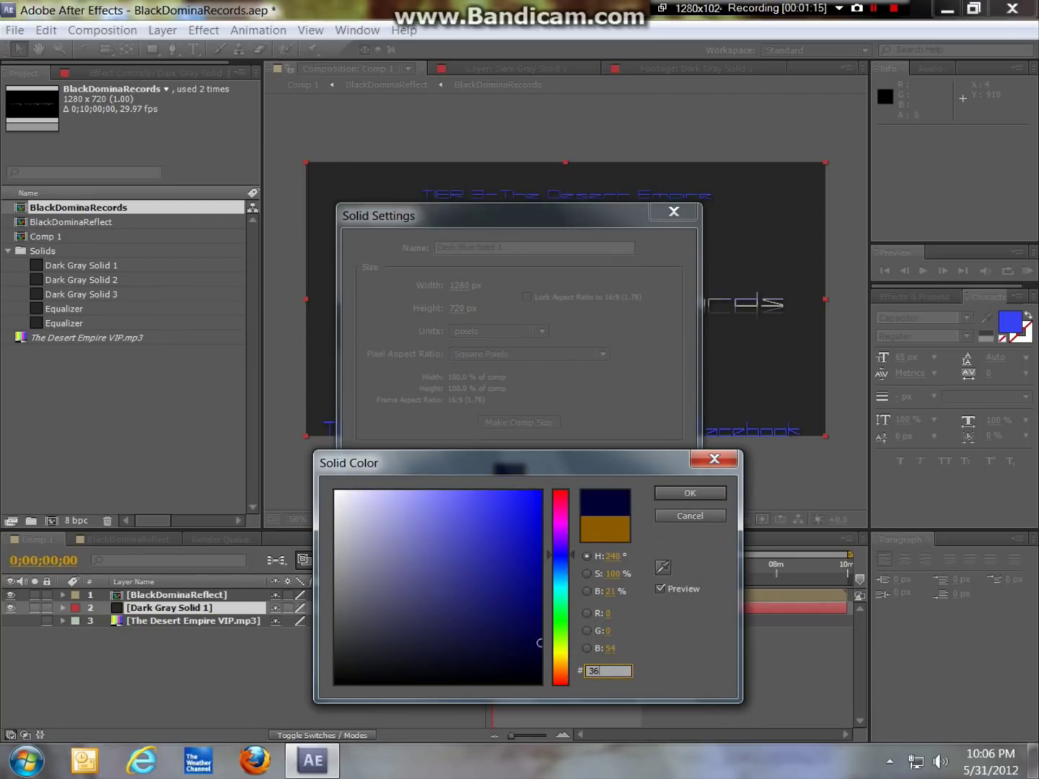
text(44F6)
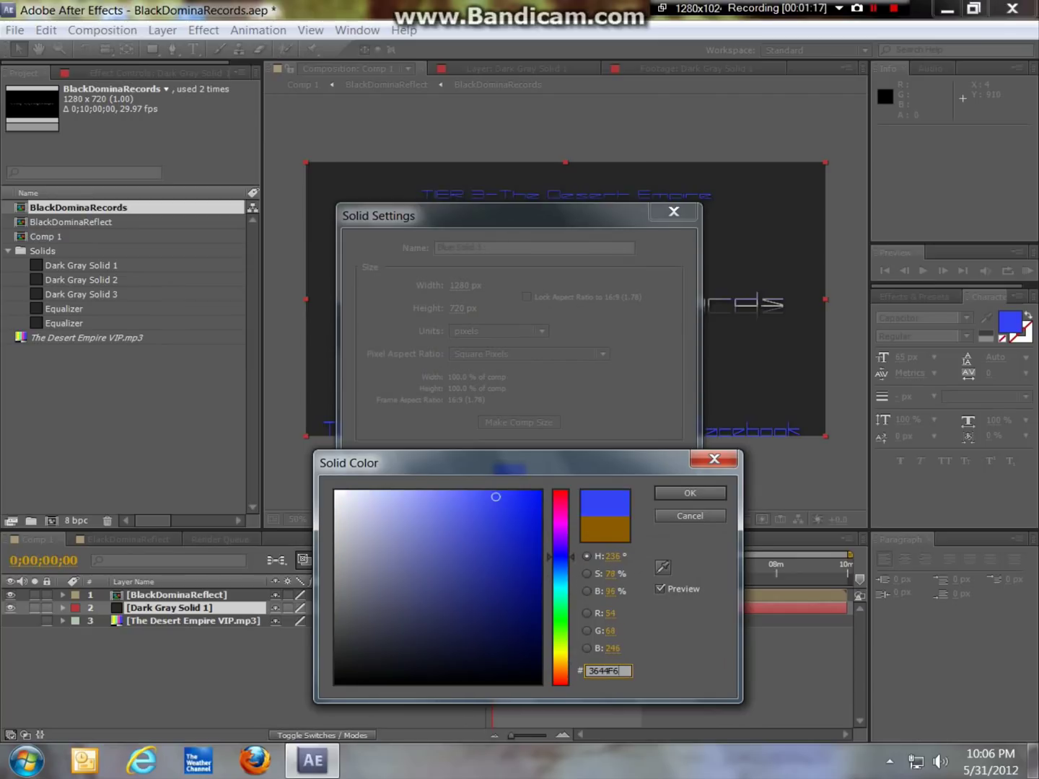
click(688, 495)
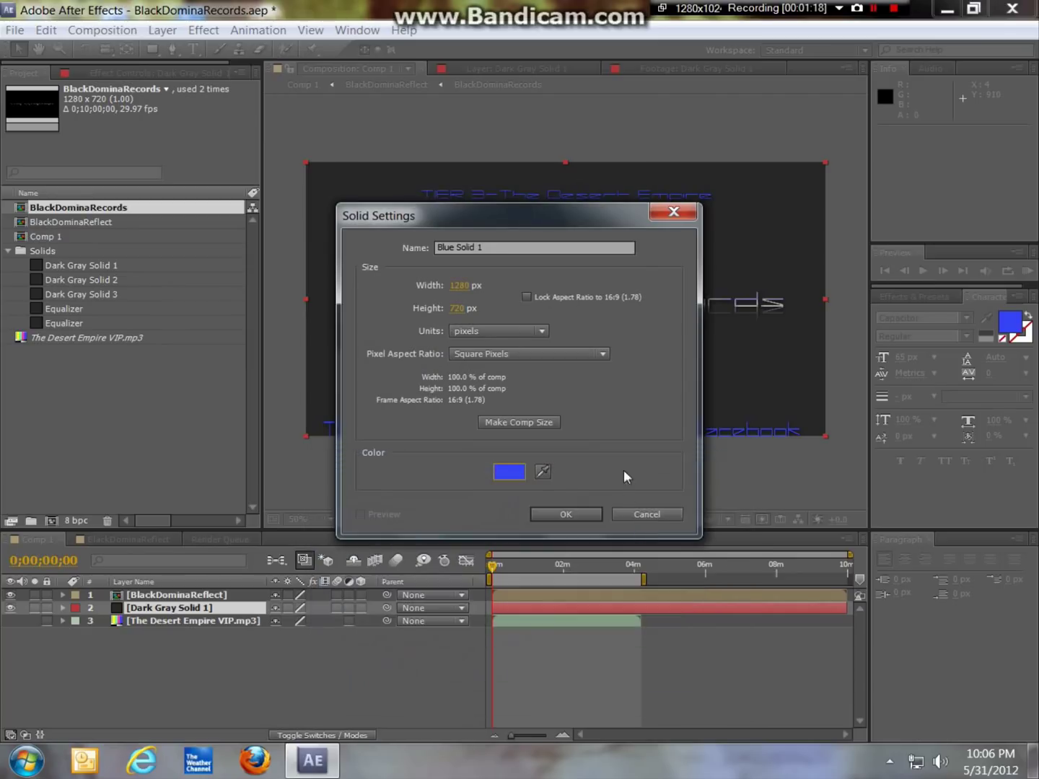
click(576, 513)
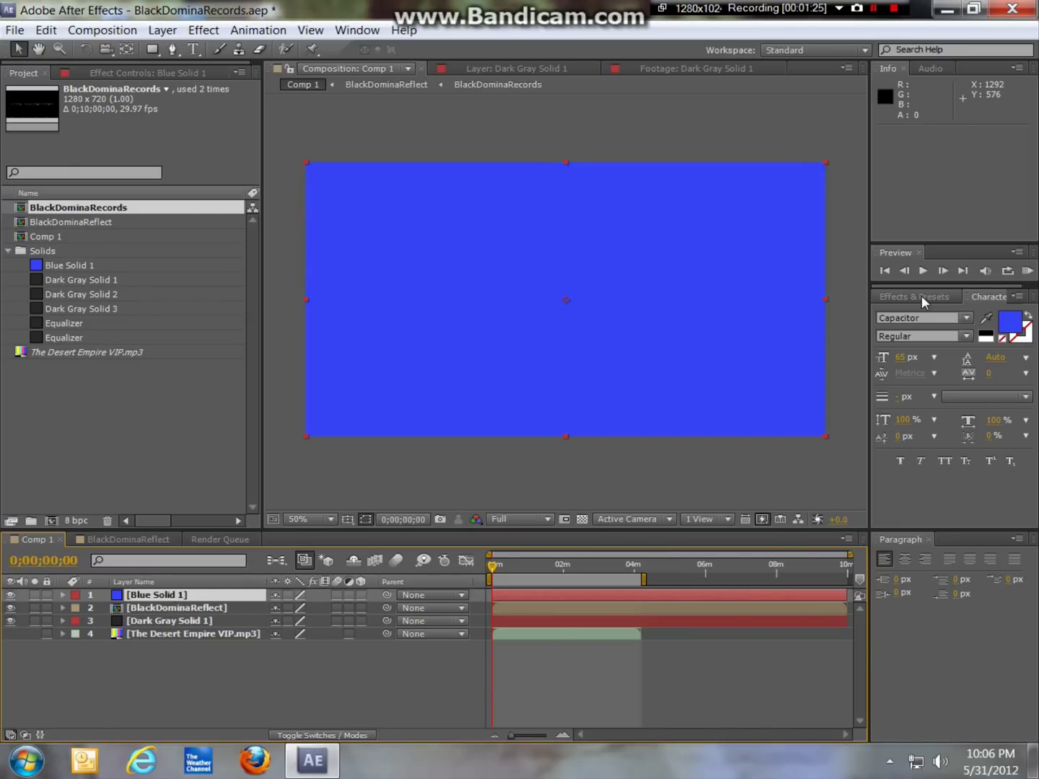
Step: Delete The Desert Empire VIP.mp3 from the project, then check BlackDominaReflect and return to Comp 1
click(921, 296)
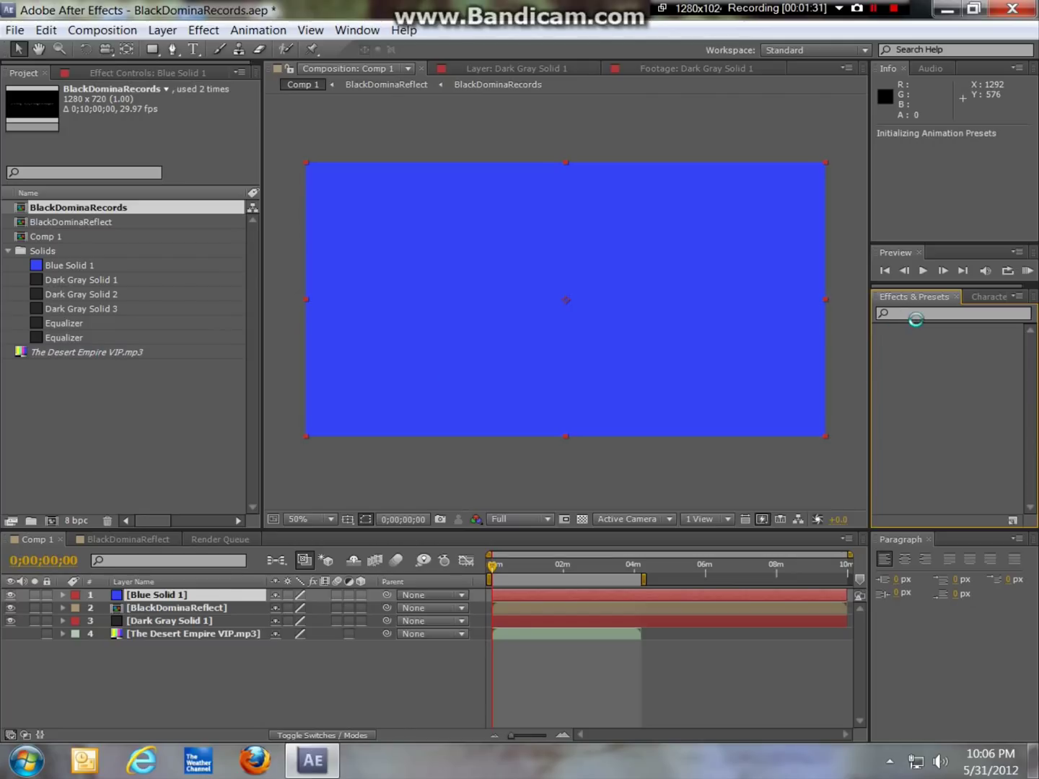
click(120, 354)
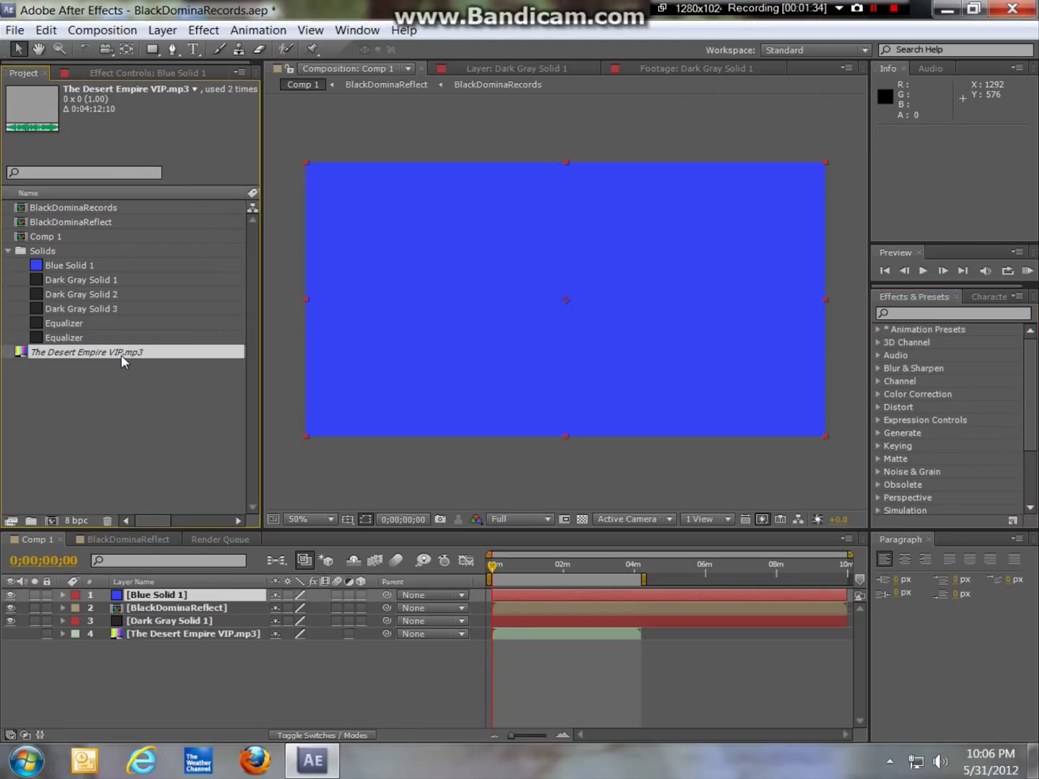
key(Delete)
click(601, 399)
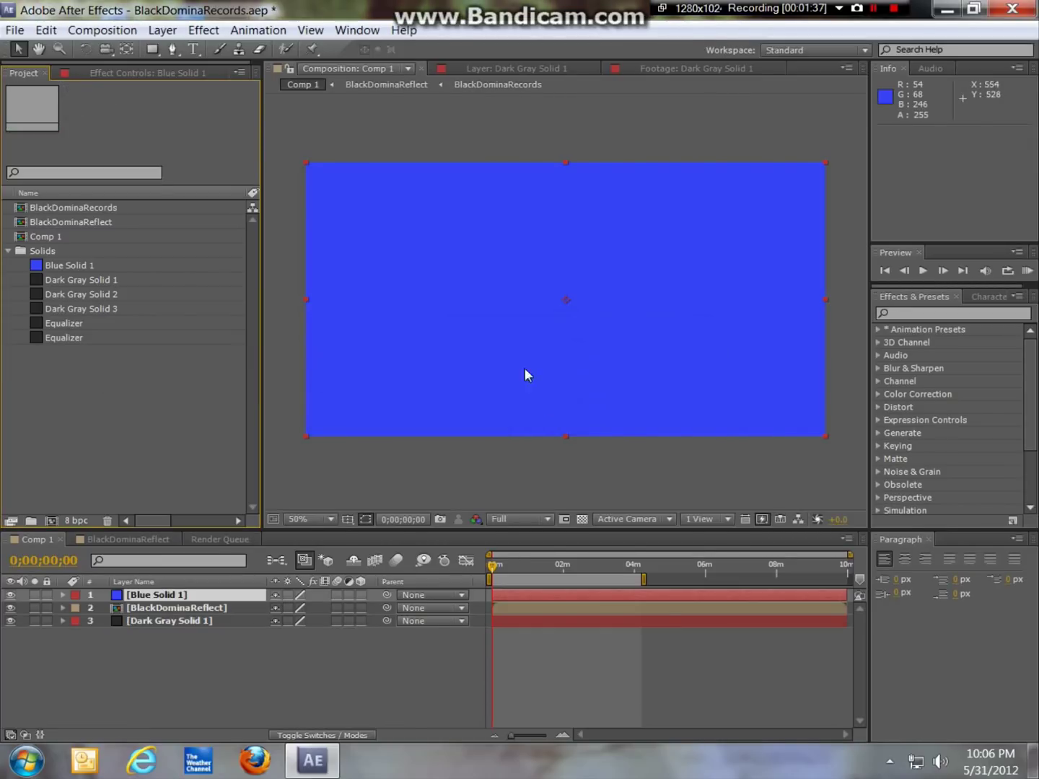
click(144, 539)
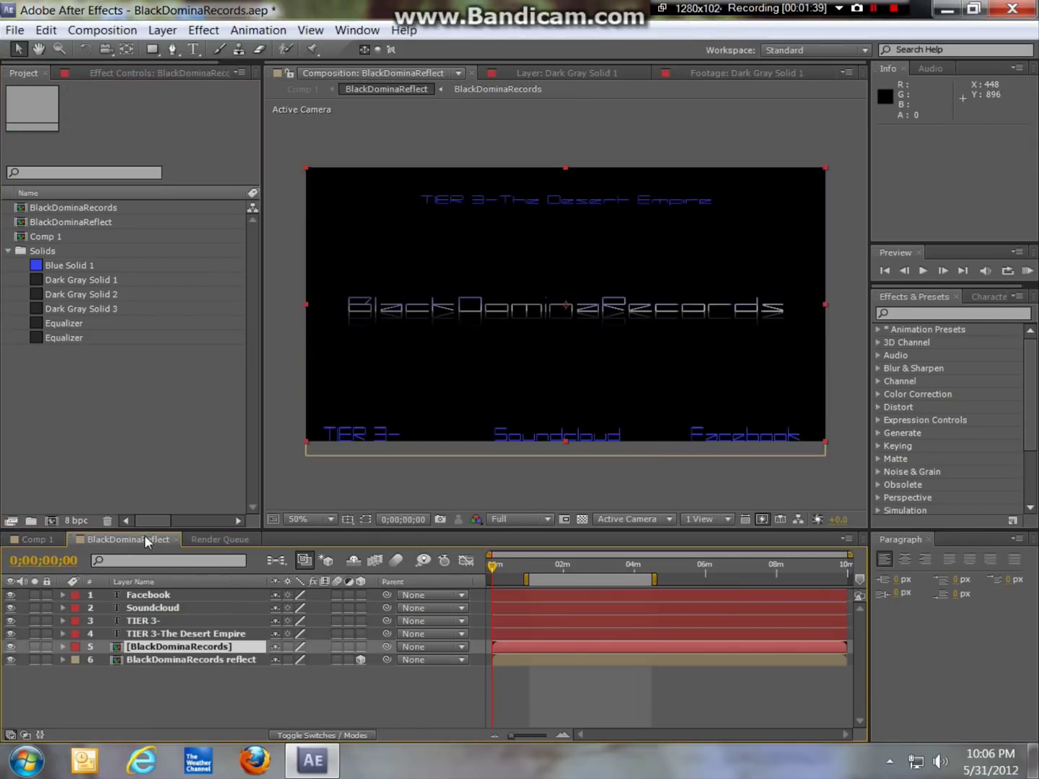
click(55, 540)
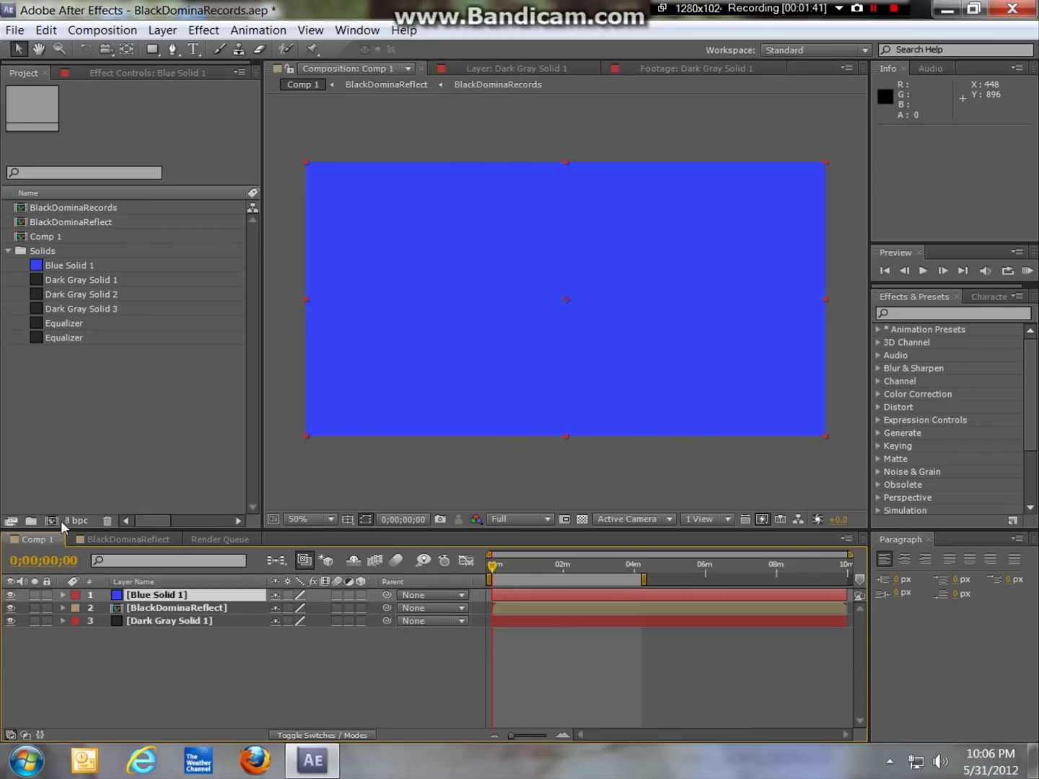
Step: Expand the Generate category in the Effects & Presets panel
click(1034, 361)
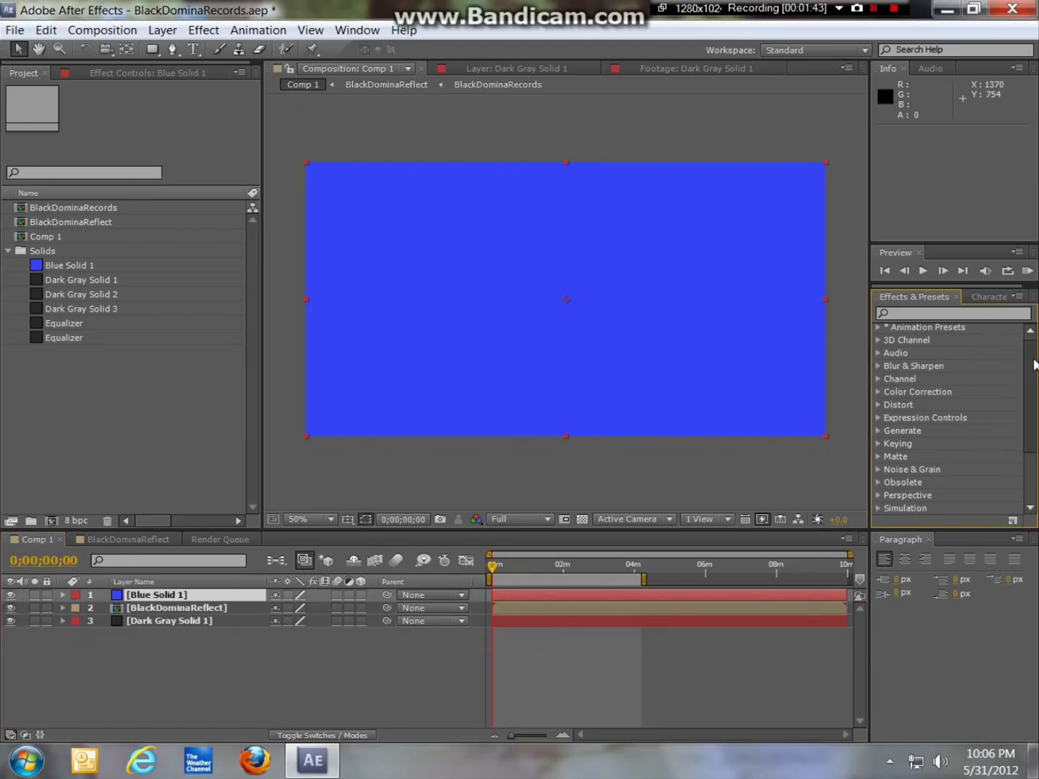
click(948, 315)
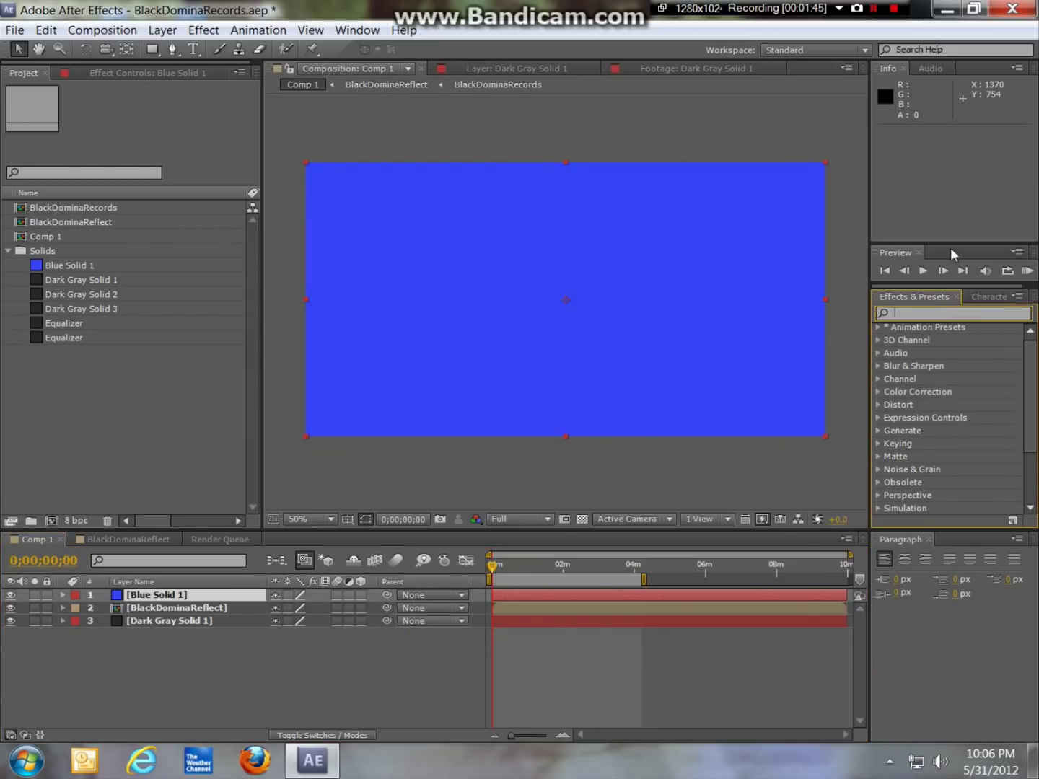
click(879, 431)
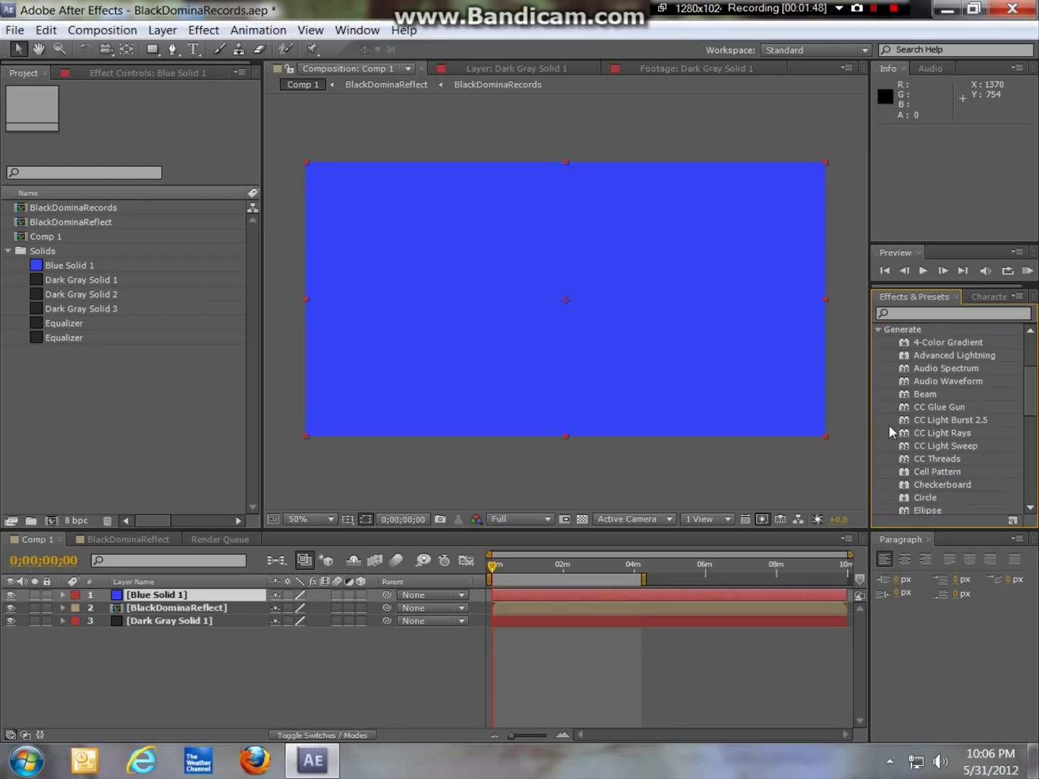
Step: Apply Audio Spectrum to Blue Solid 1 and place it below the title, checking the safe guides
double_click(954, 365)
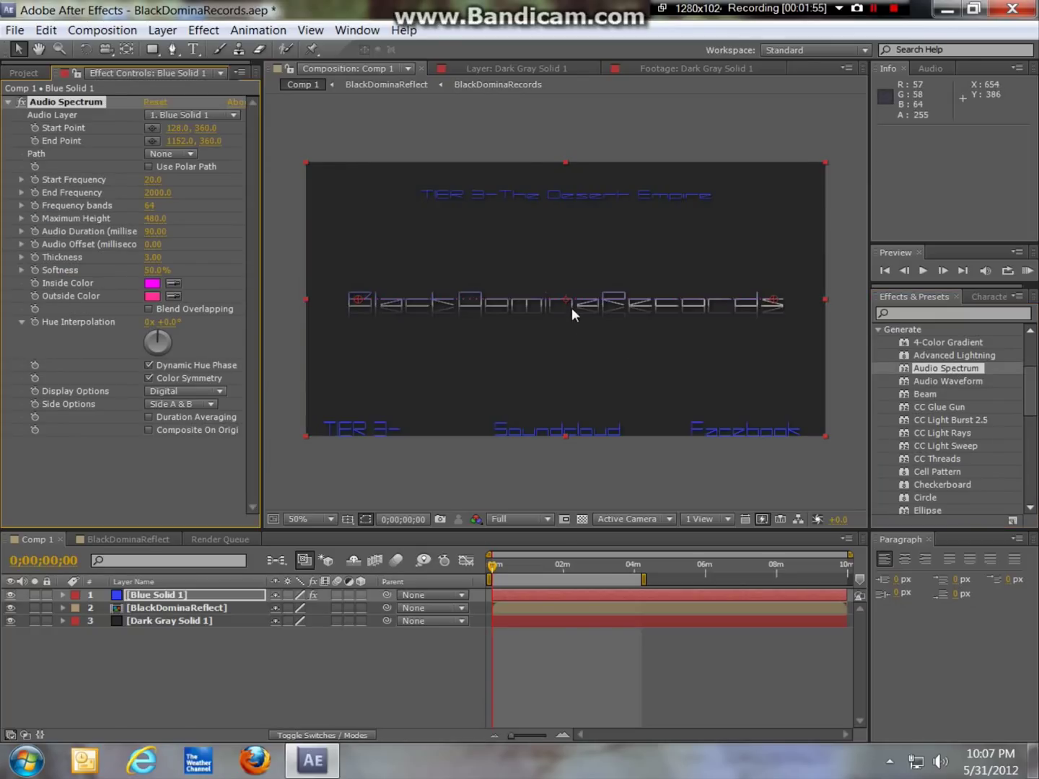
drag(566, 298, 565, 354)
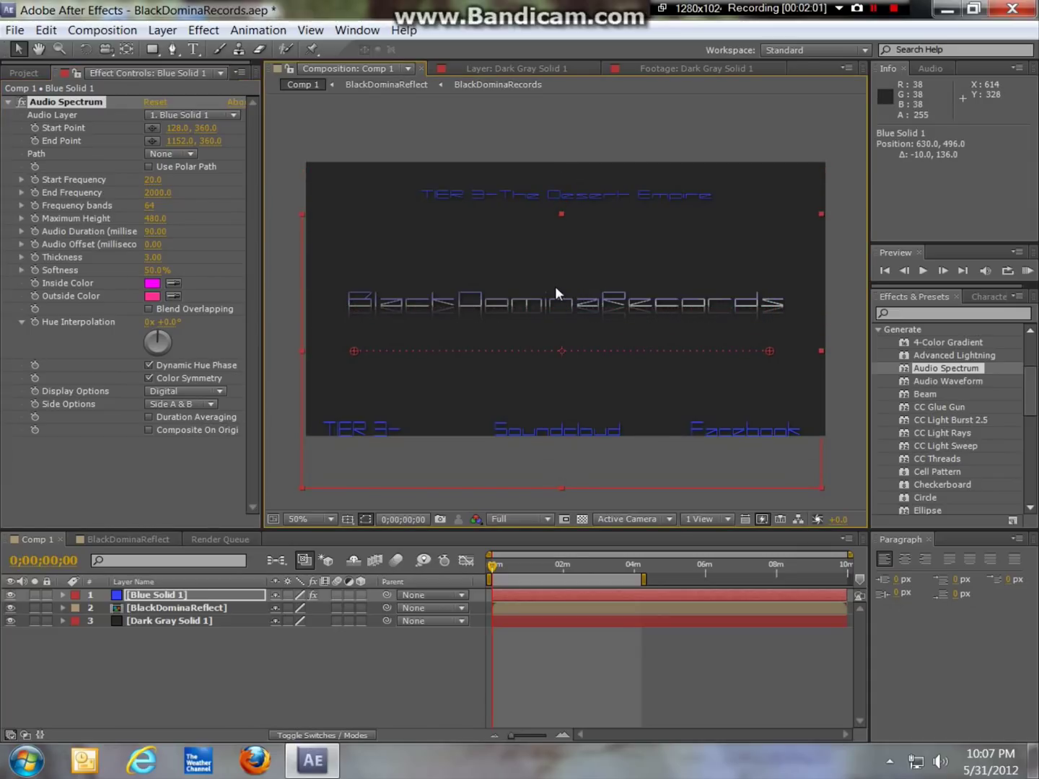
click(365, 520)
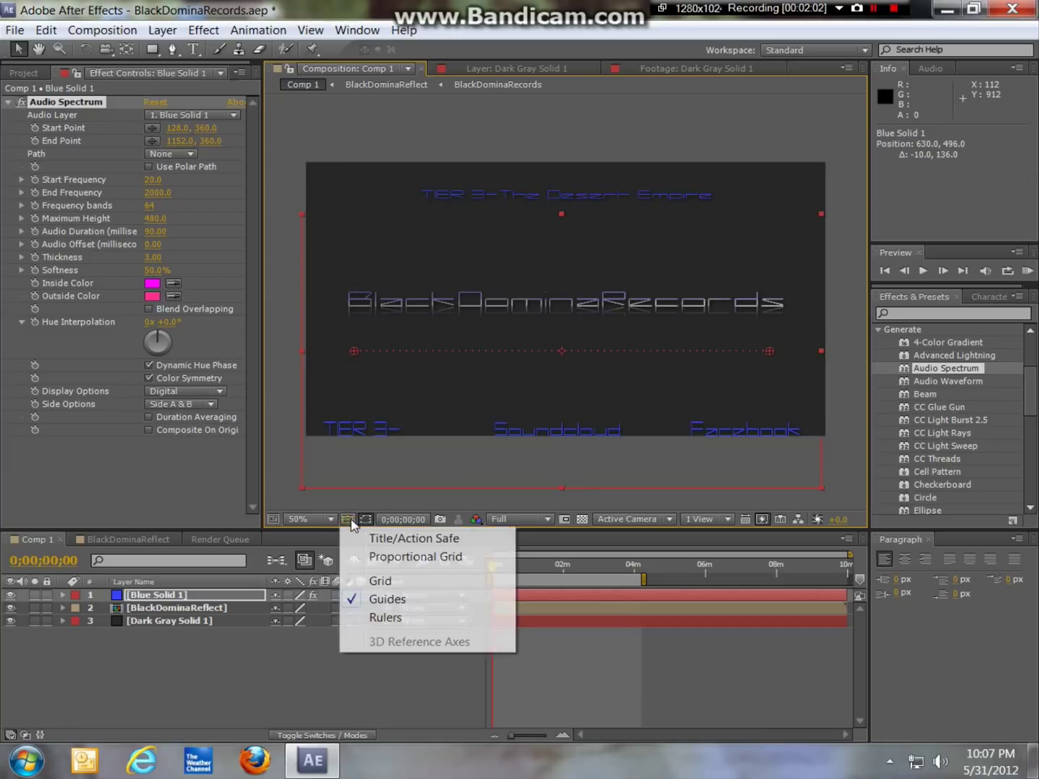
click(414, 538)
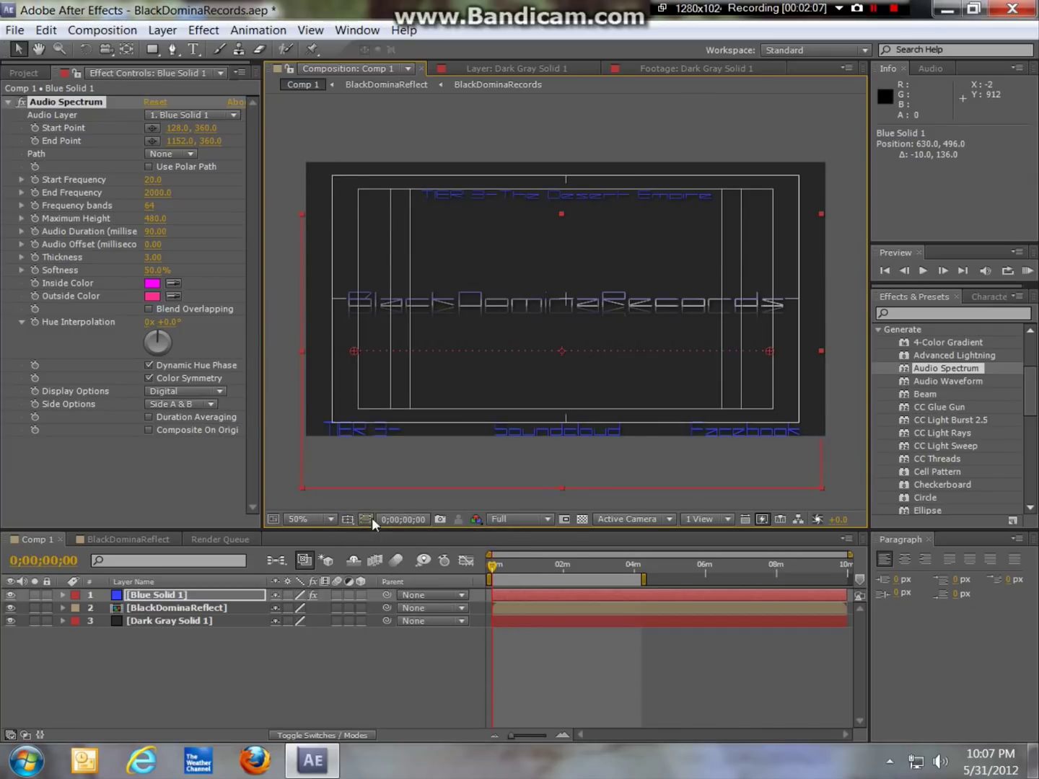
click(349, 520)
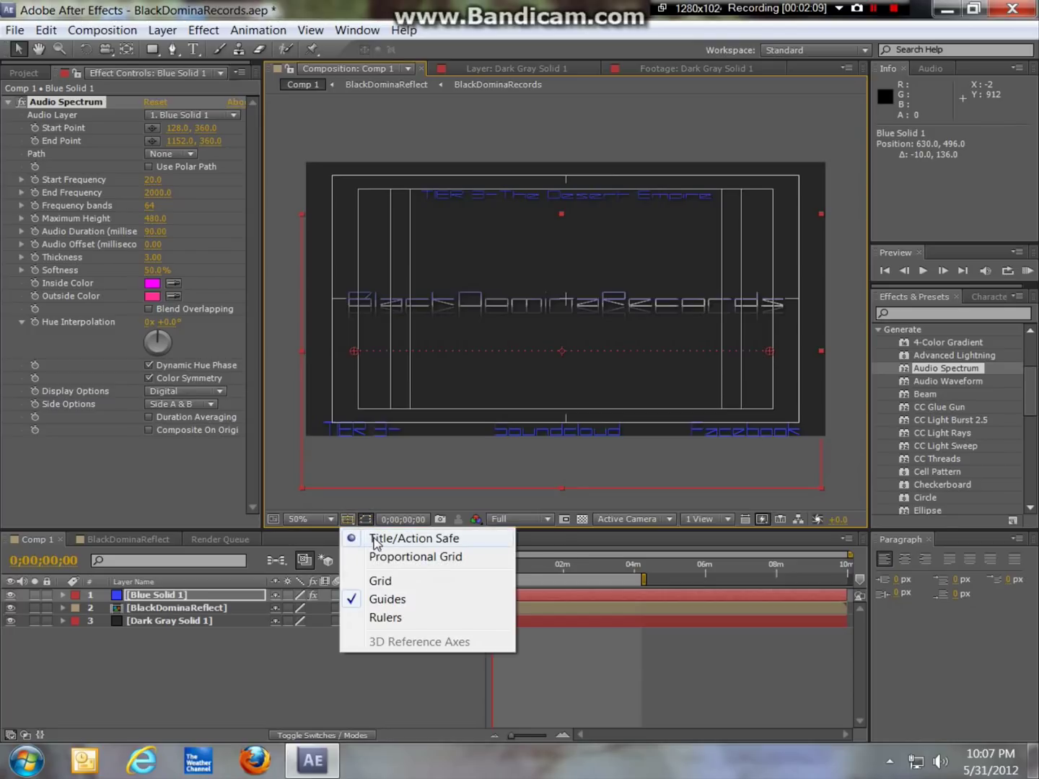
click(374, 540)
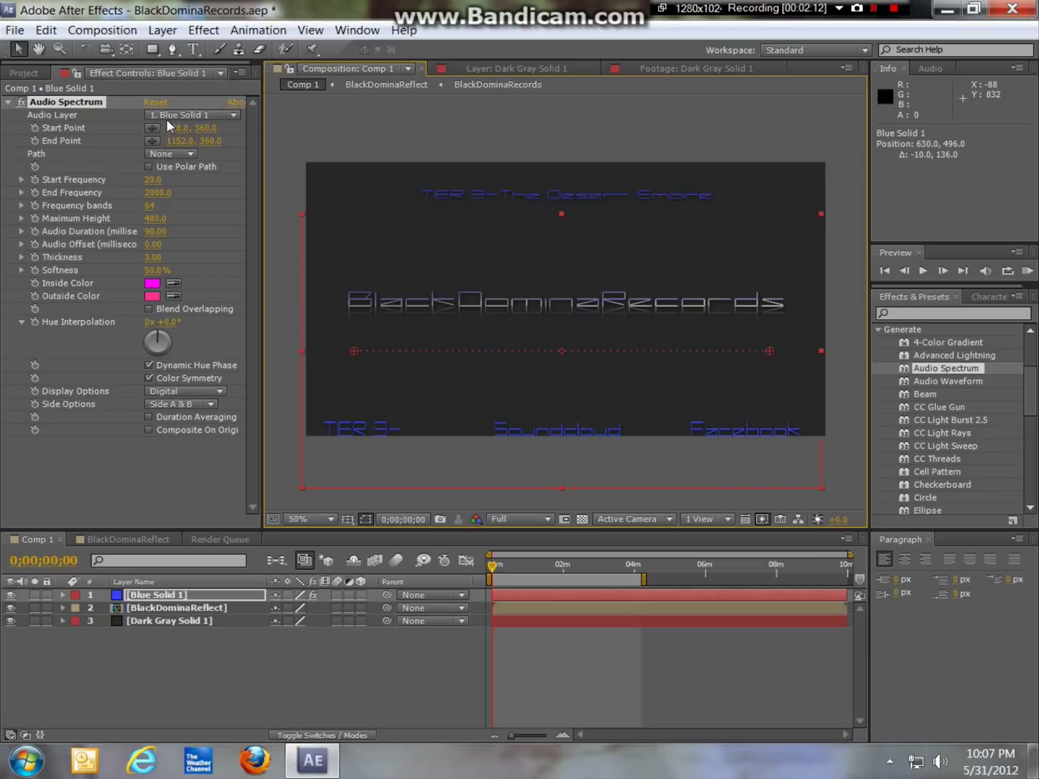
click(31, 74)
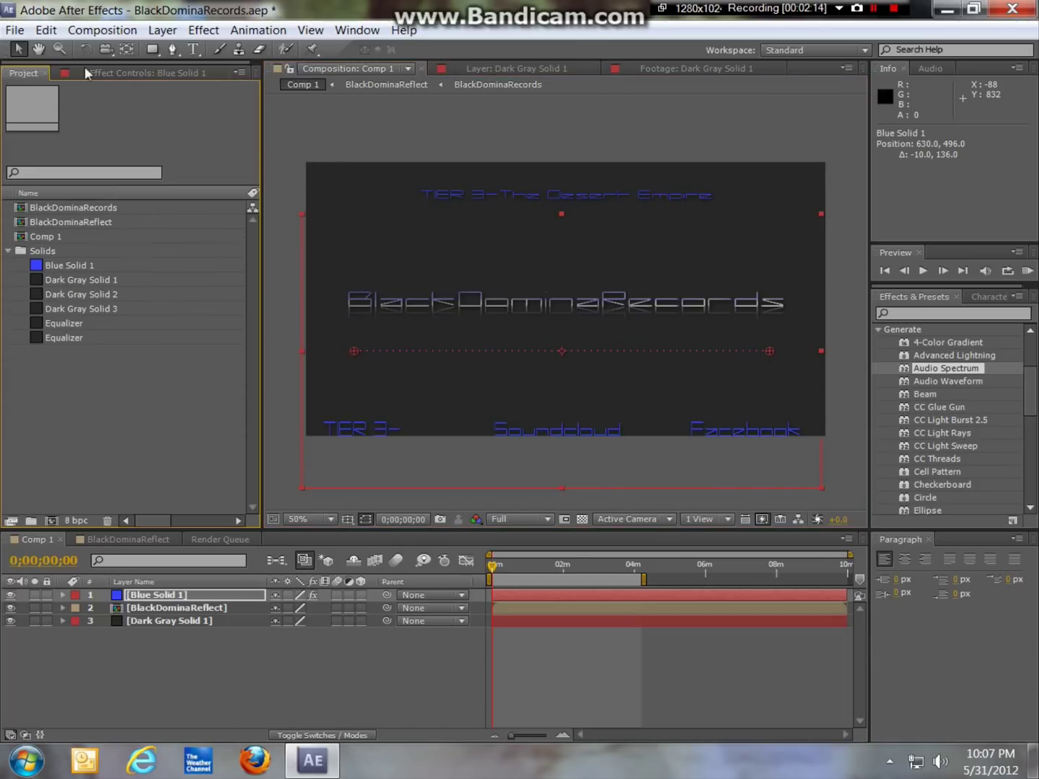
Step: Review the Audio Spectrum's Audio Layer sources, then minimize After Effects to the desktop
click(174, 597)
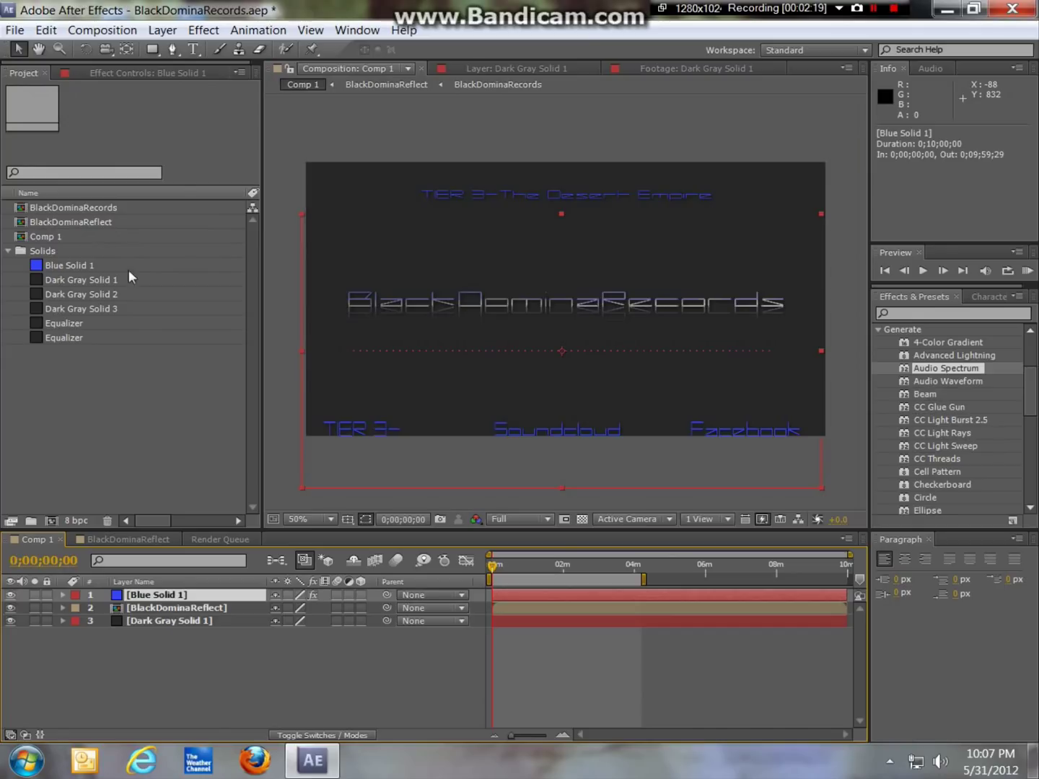
click(116, 72)
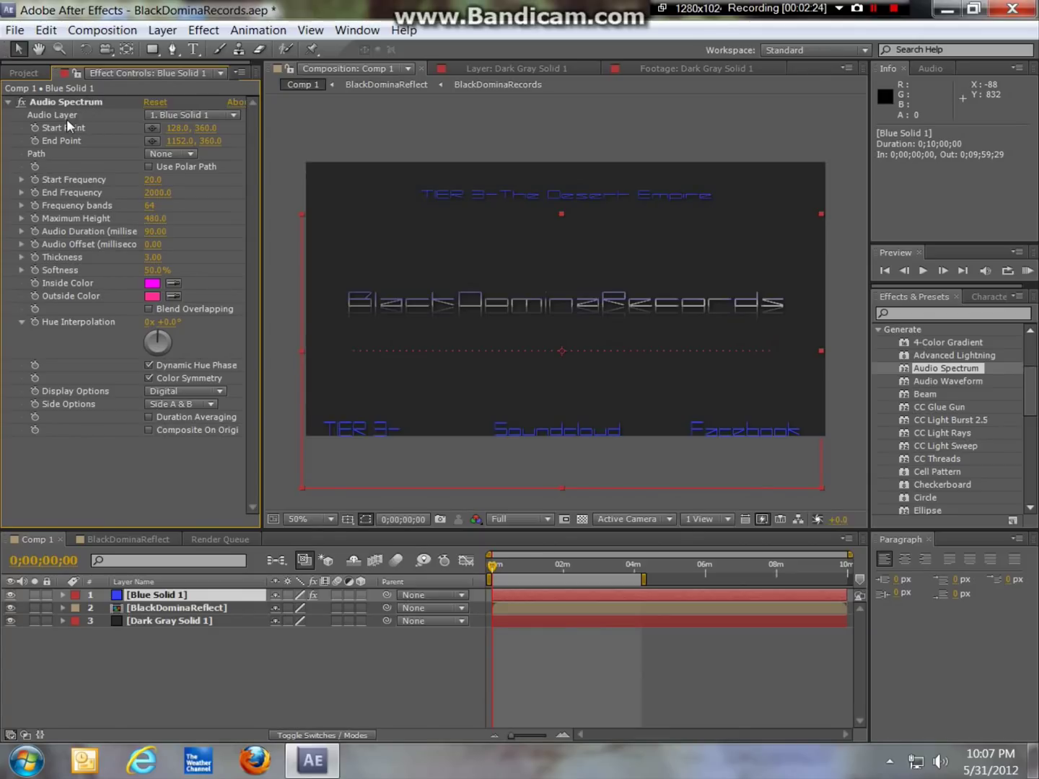
click(205, 115)
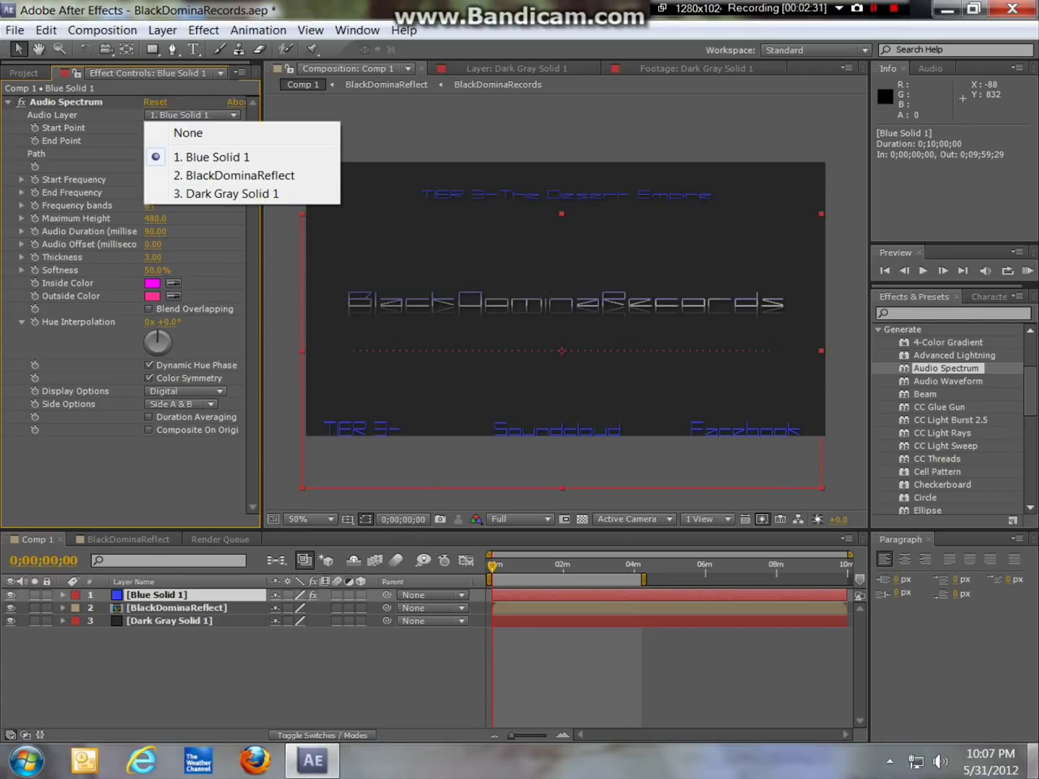
key(super+d)
Step: Find the TIER 3-Doom Bringer MP3 in BlackDominaRecord Promotions and drag it toward After Effects
double_click(162, 133)
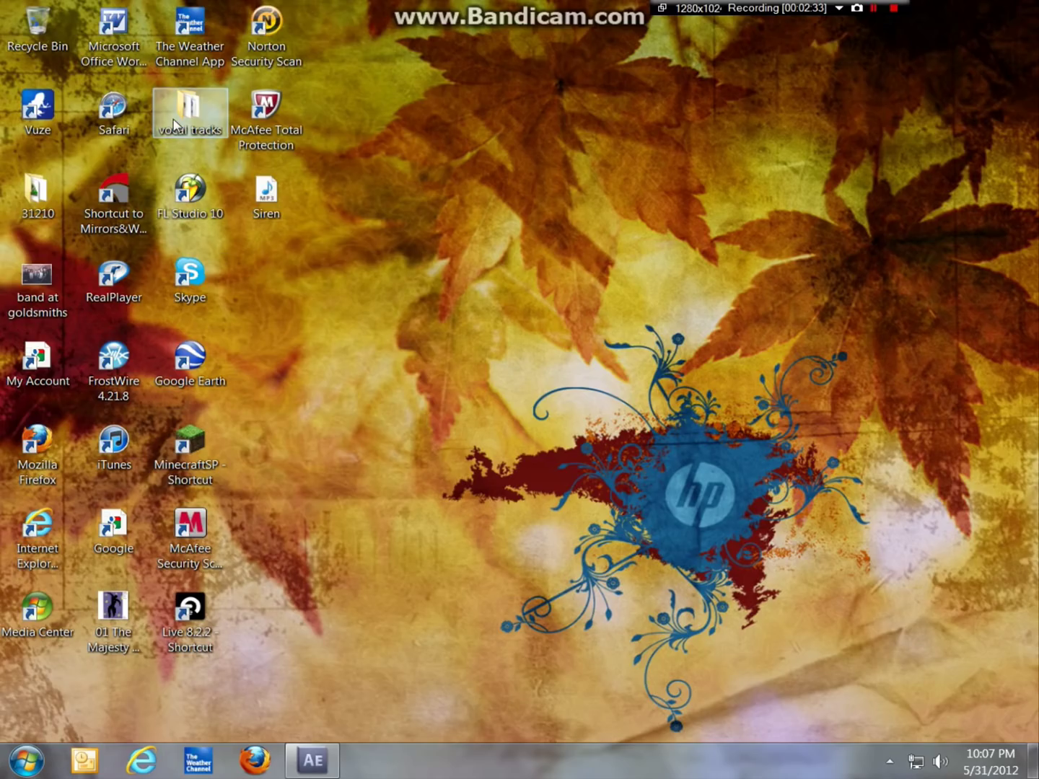
click(976, 10)
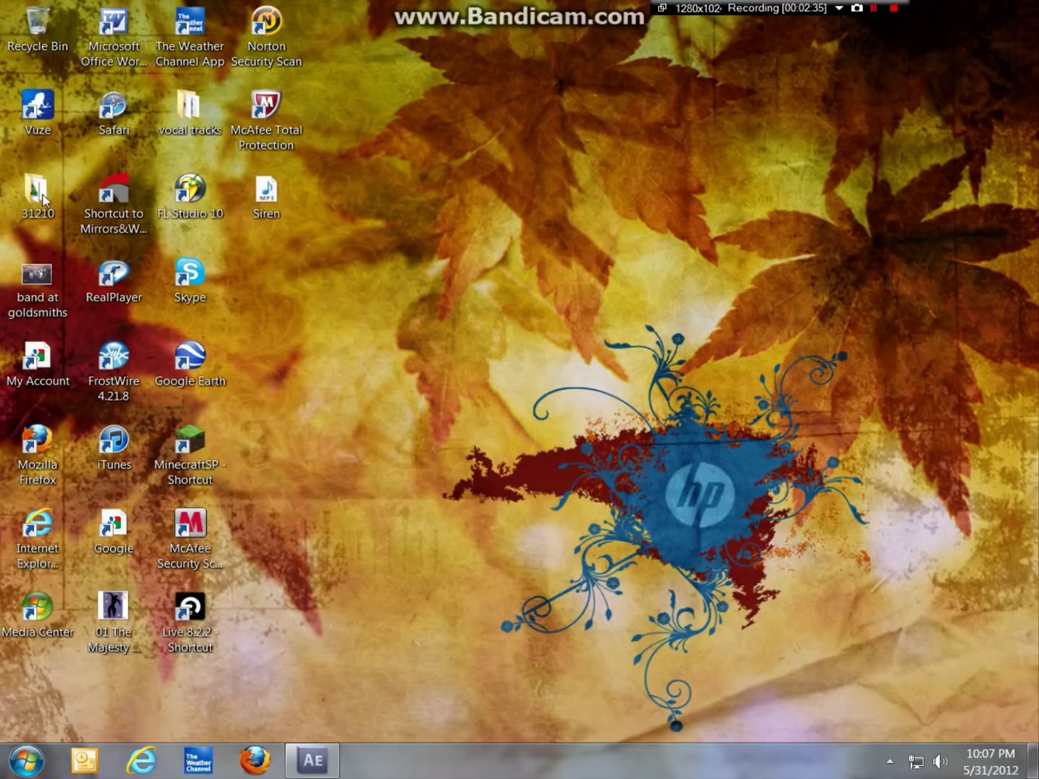
double_click(37, 192)
double_click(725, 152)
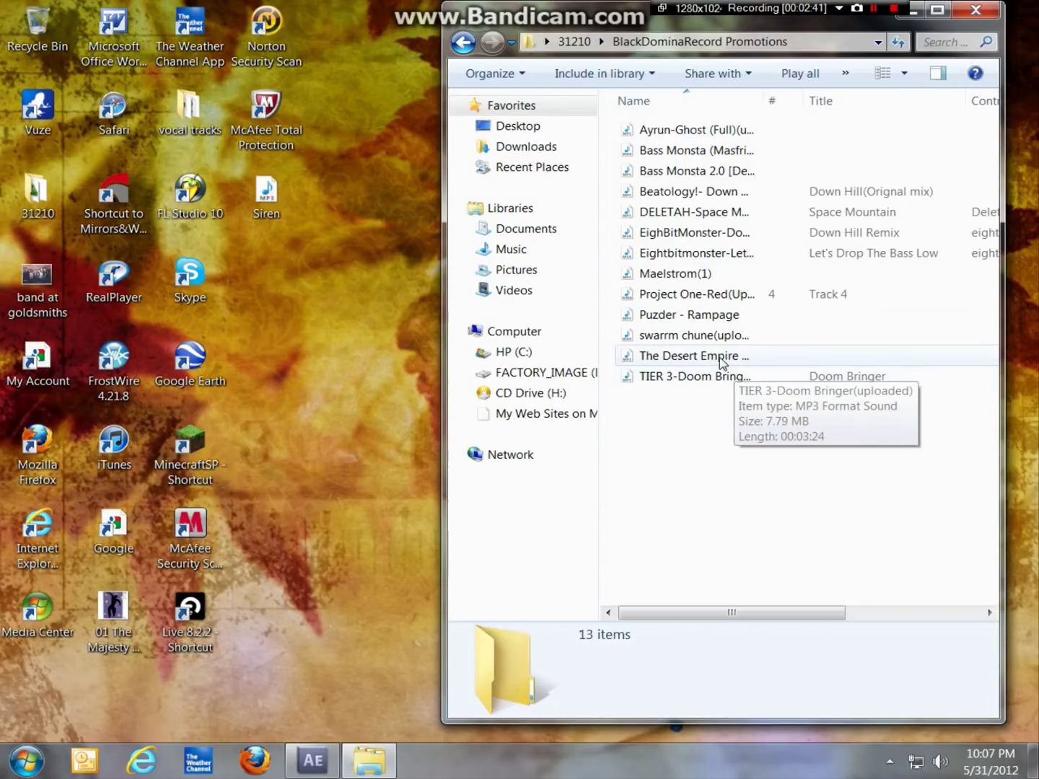
click(716, 377)
drag(747, 376, 23, 69)
Step: Import the TIER 3-Doom Bringer MP3 into the project and add it to Comp 1
click(22, 70)
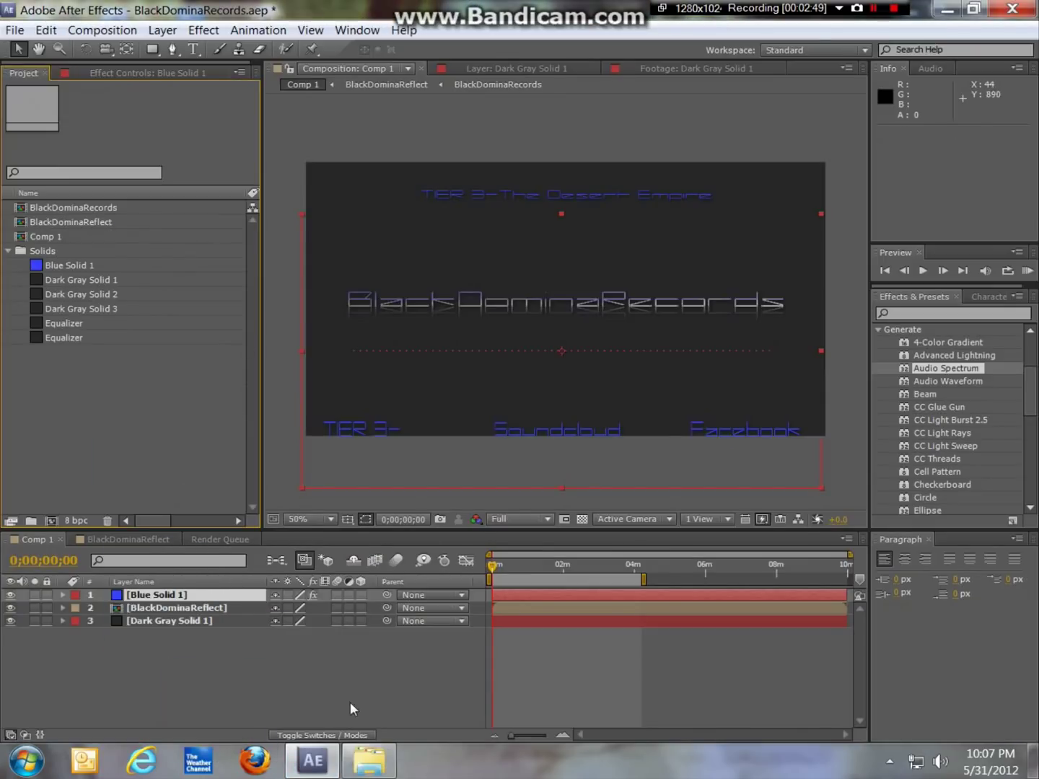
click(368, 761)
drag(709, 379, 197, 403)
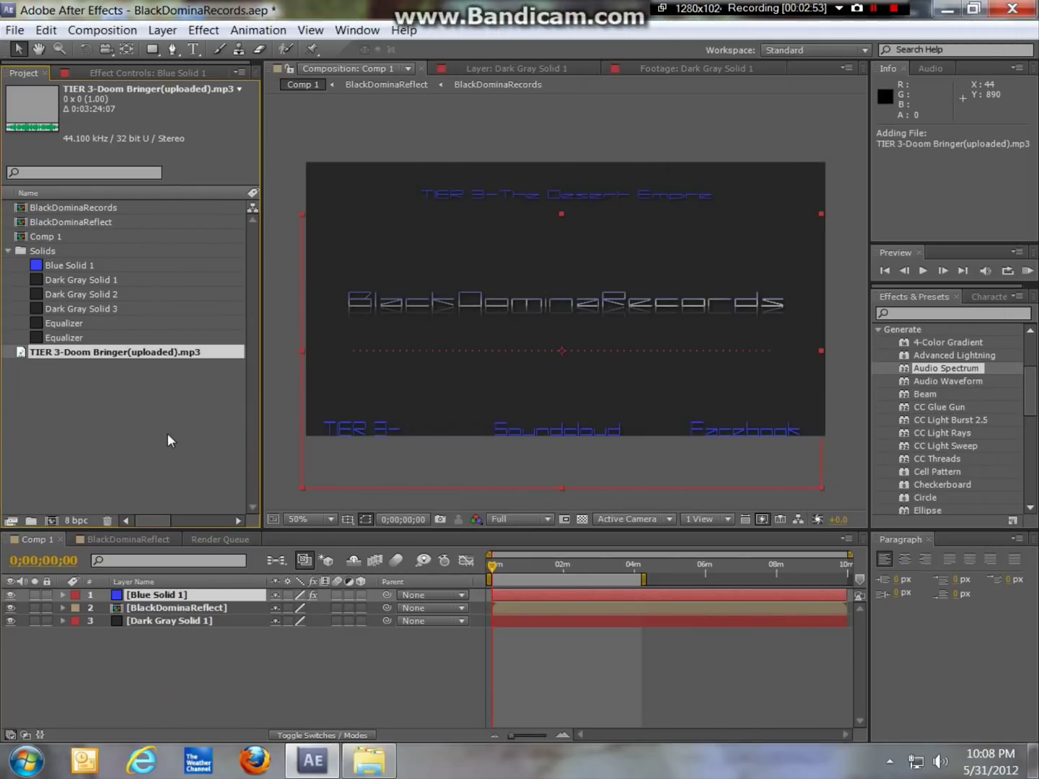
drag(125, 348, 211, 624)
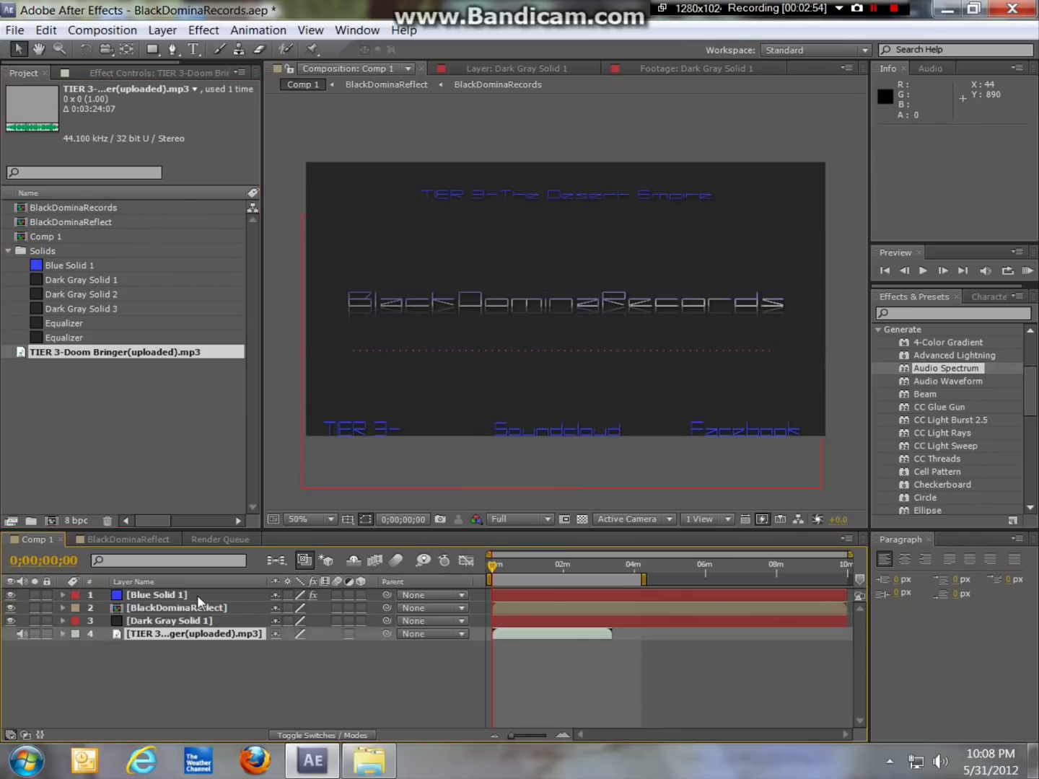
Step: Set the Audio Spectrum's Audio Layer to the TIER 3 track and preview later in time
click(138, 75)
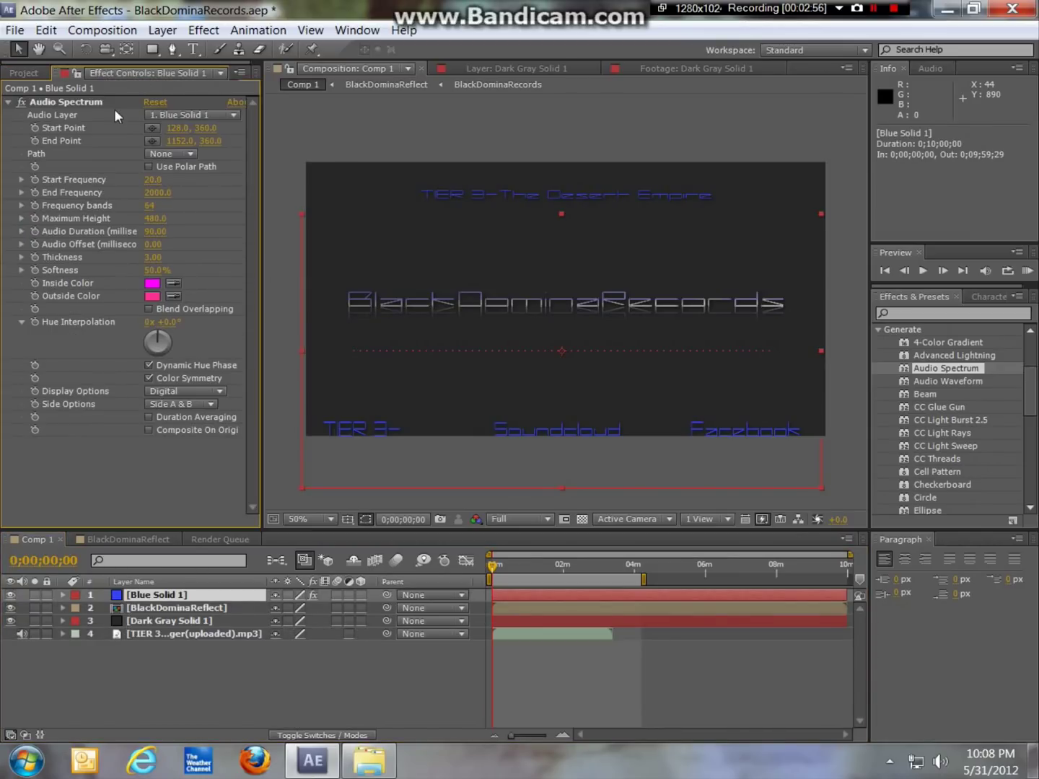
click(211, 114)
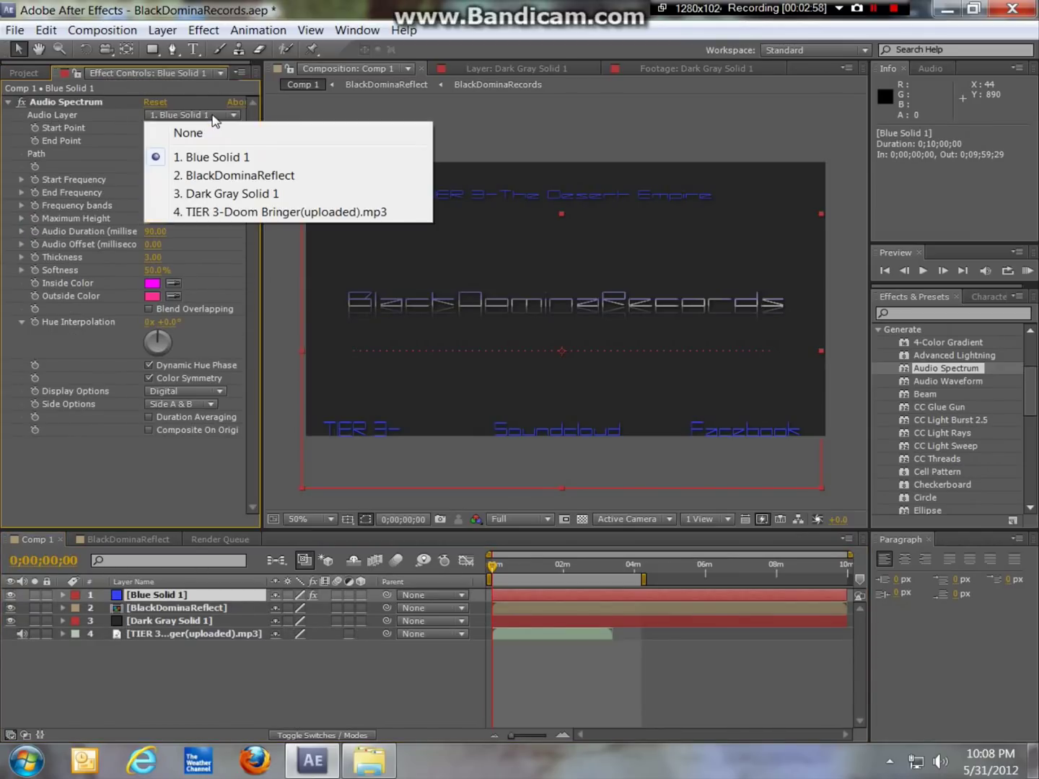
click(238, 211)
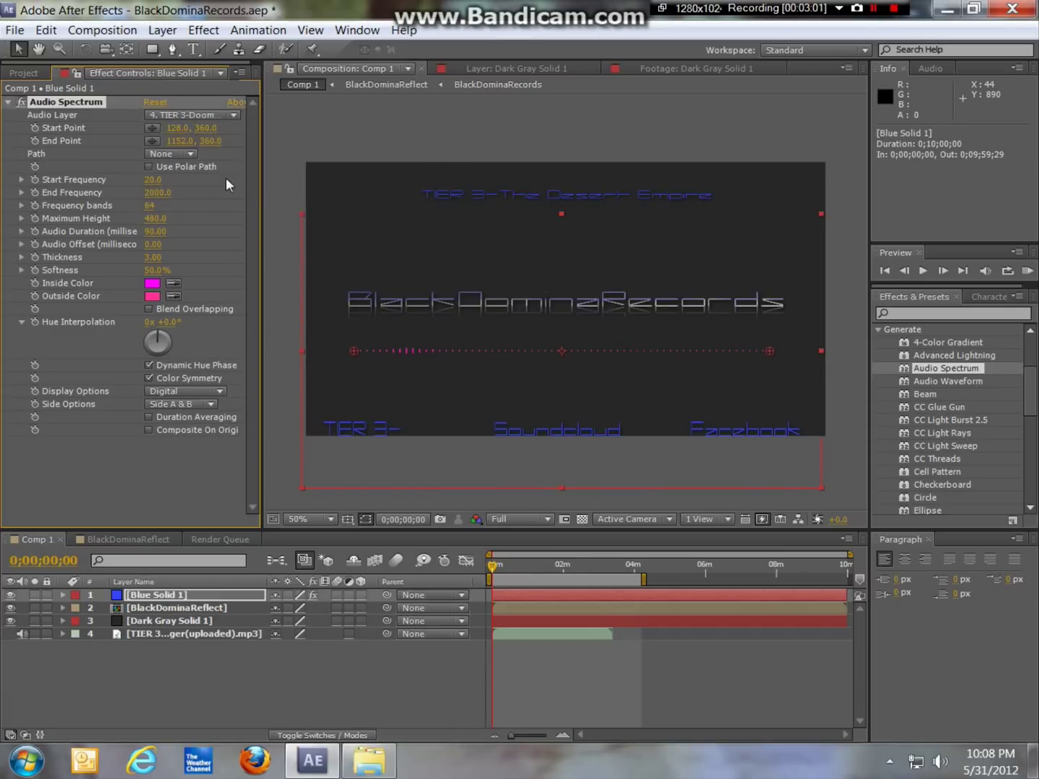
drag(500, 568, 480, 560)
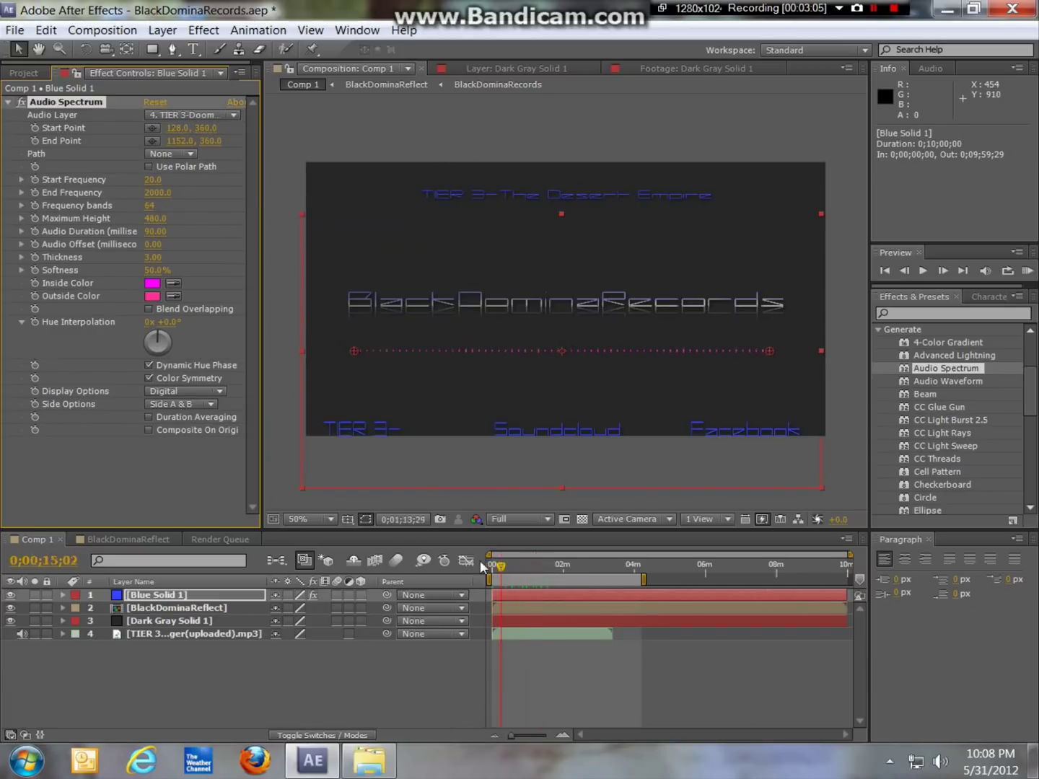
click(369, 524)
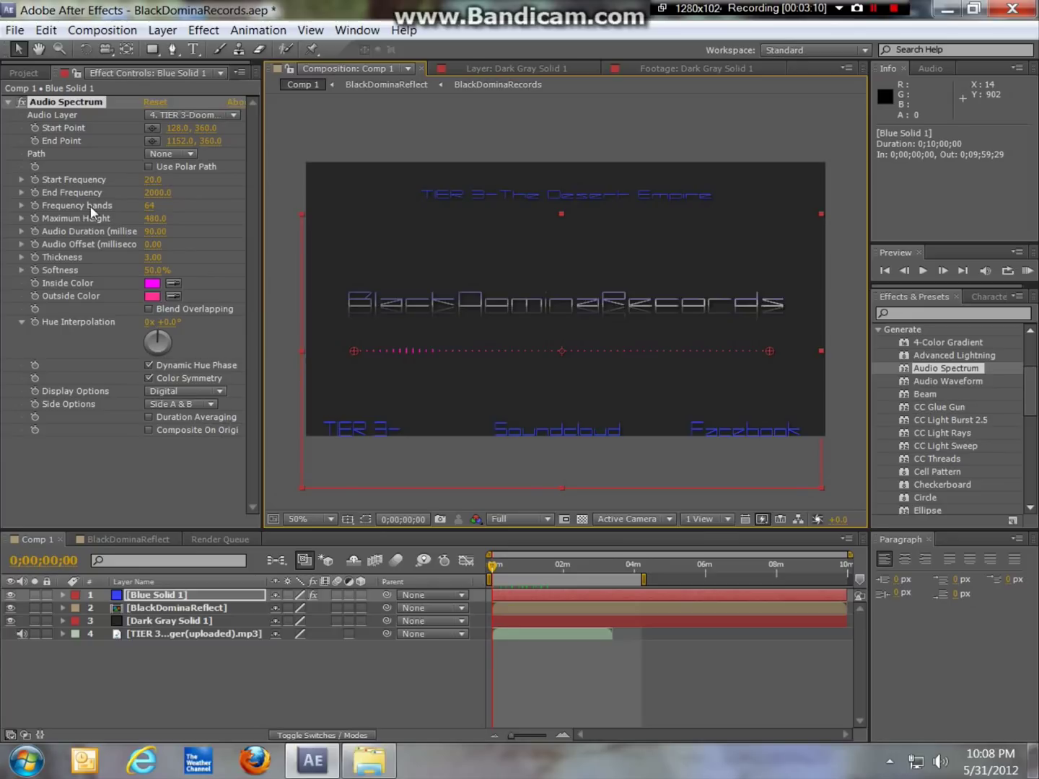
click(156, 194)
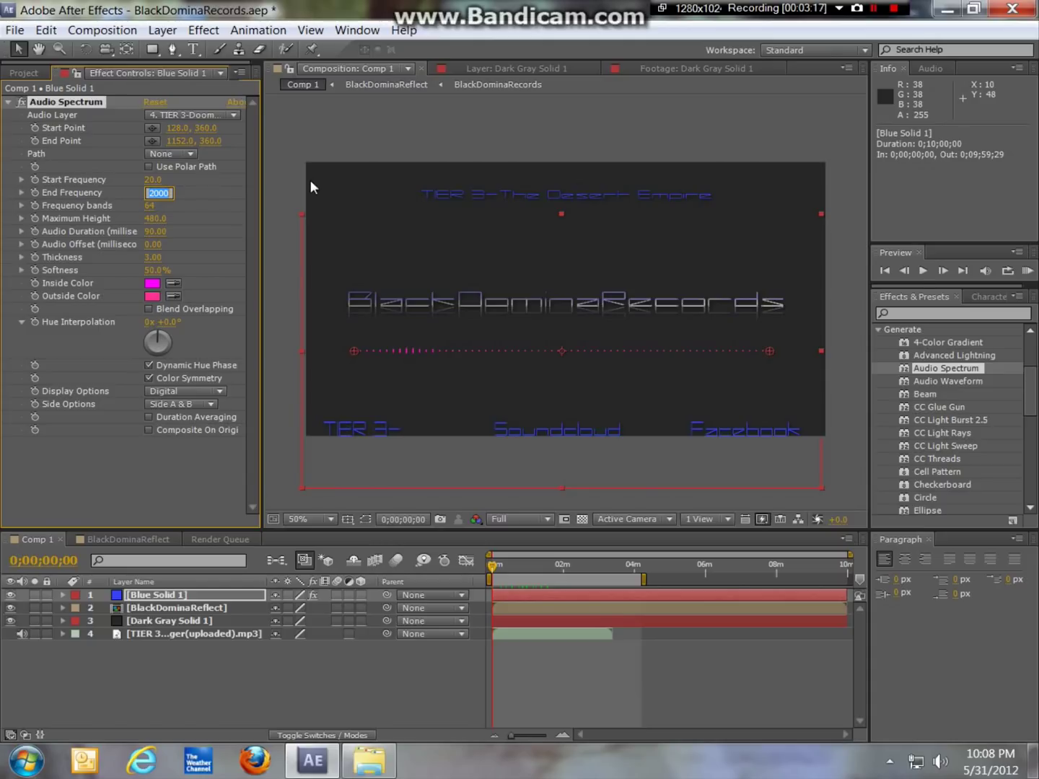
Step: Set End Frequency to 500 and display the spectrum as Analog dots
text(500)
key(Return)
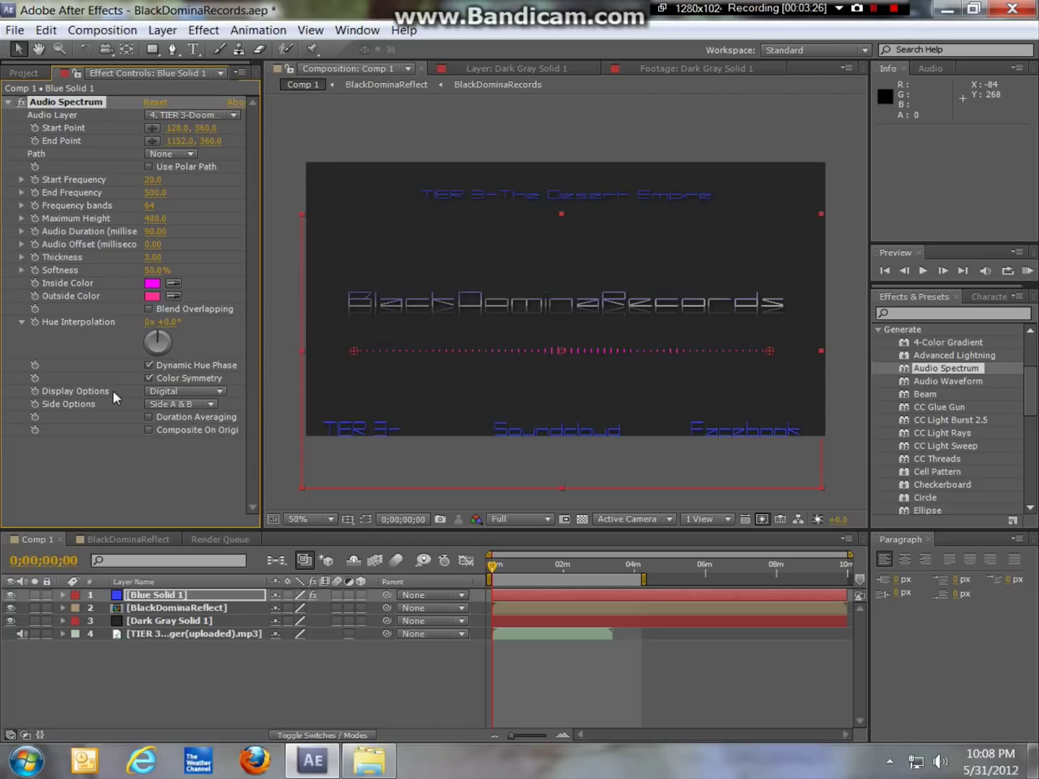
click(184, 391)
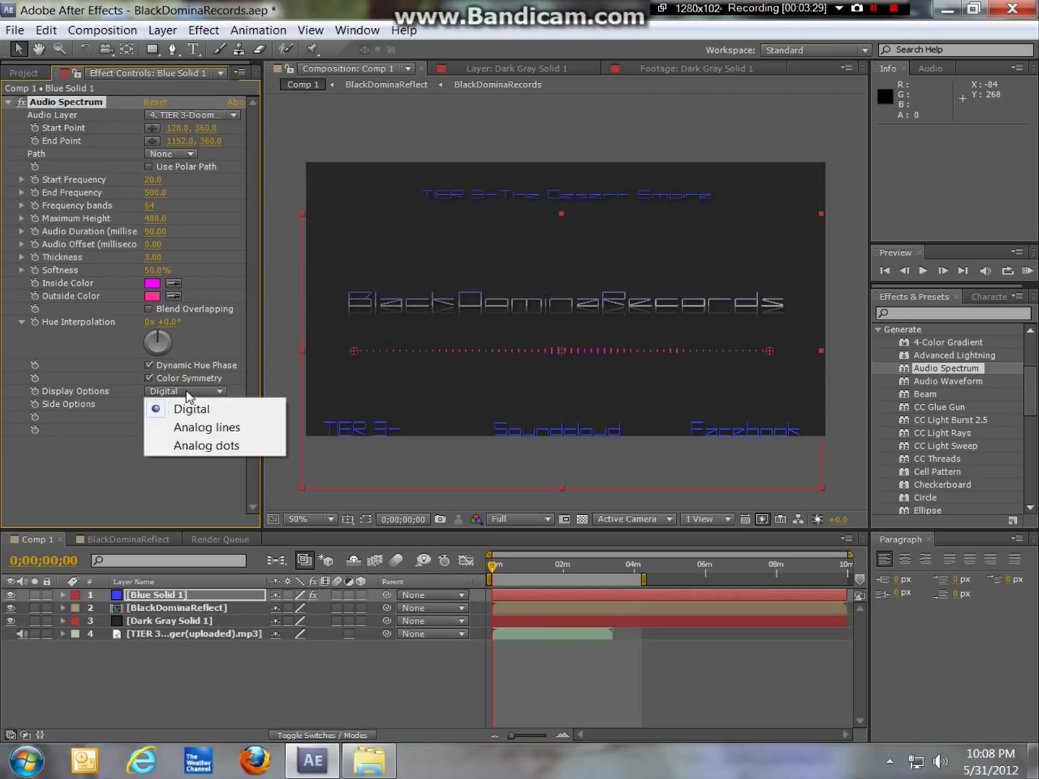
click(206, 446)
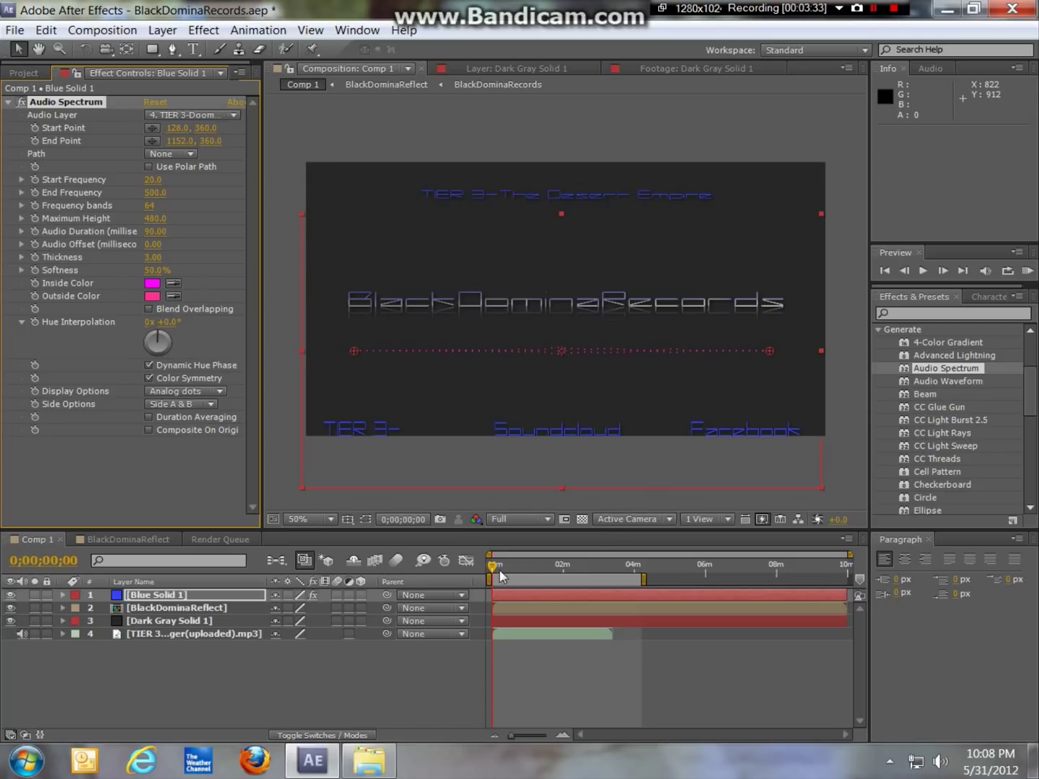
drag(493, 564, 509, 563)
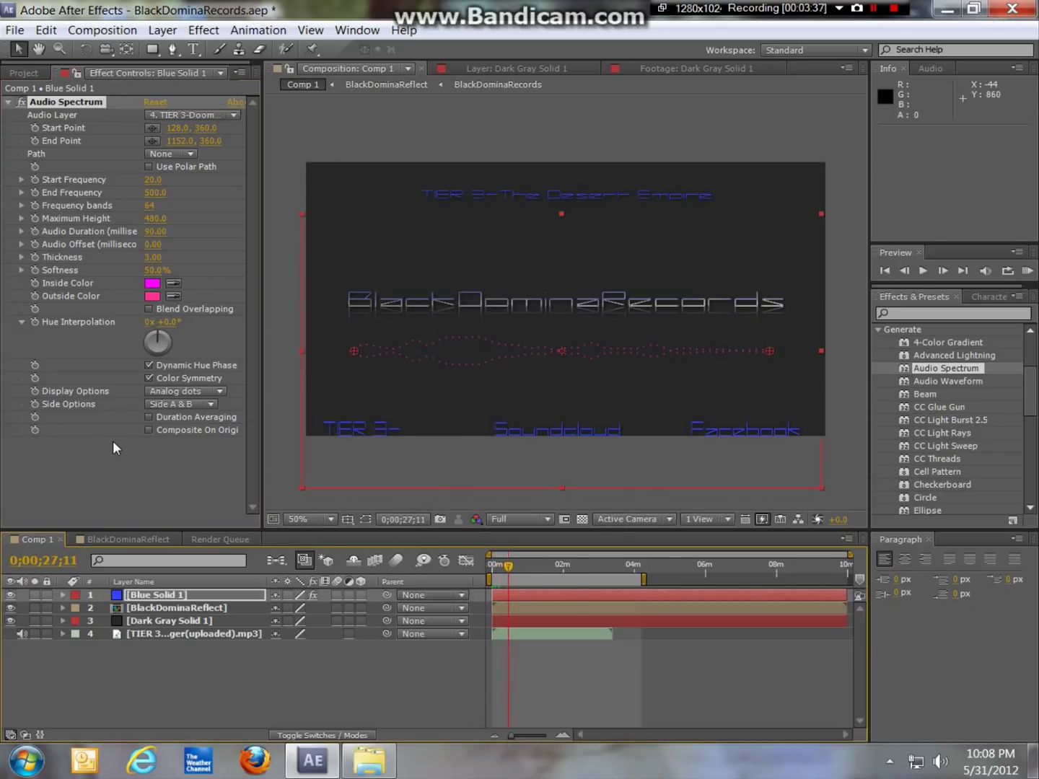
Step: Raise Frequency bands to 213 and turn on Blend Overlapping
drag(149, 210, 280, 211)
drag(509, 566, 490, 565)
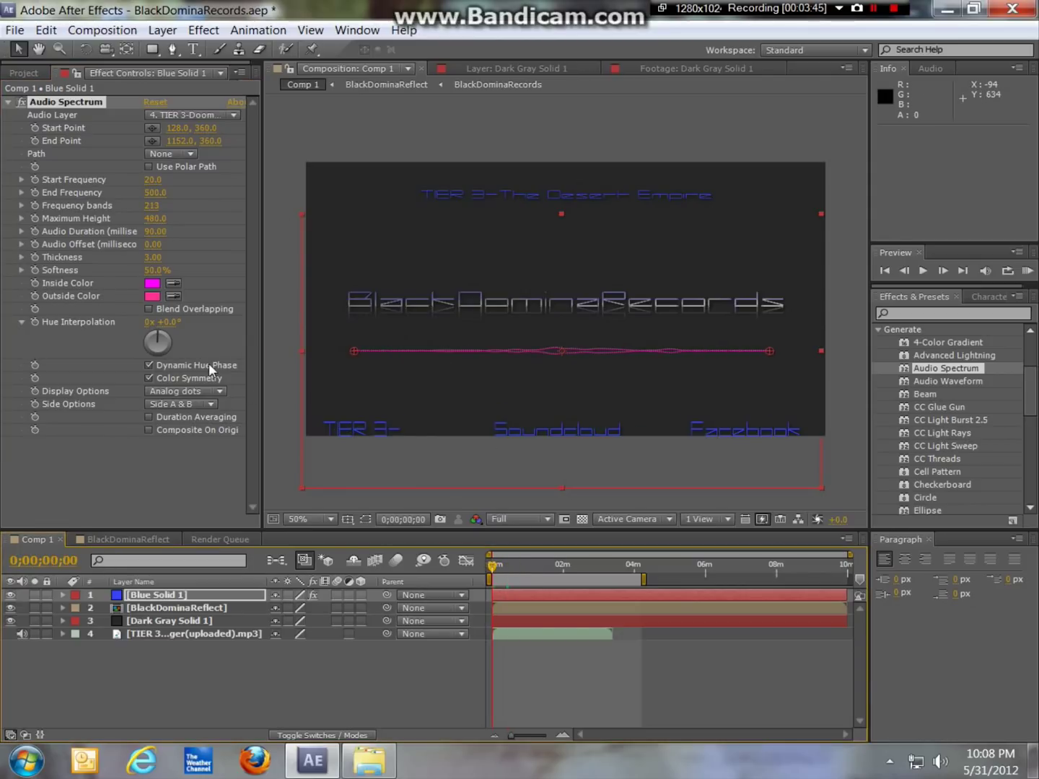
click(149, 308)
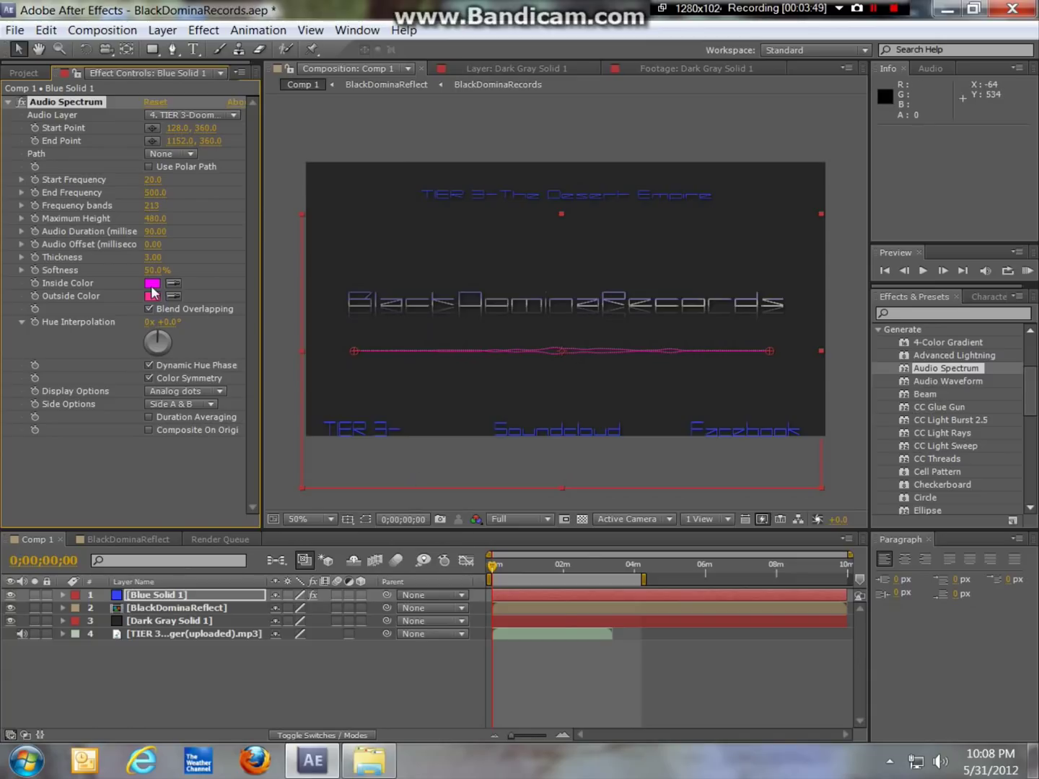
Step: Set the Audio Spectrum Inside Color to hex 3644F6, with Blend Overlapping off
click(152, 285)
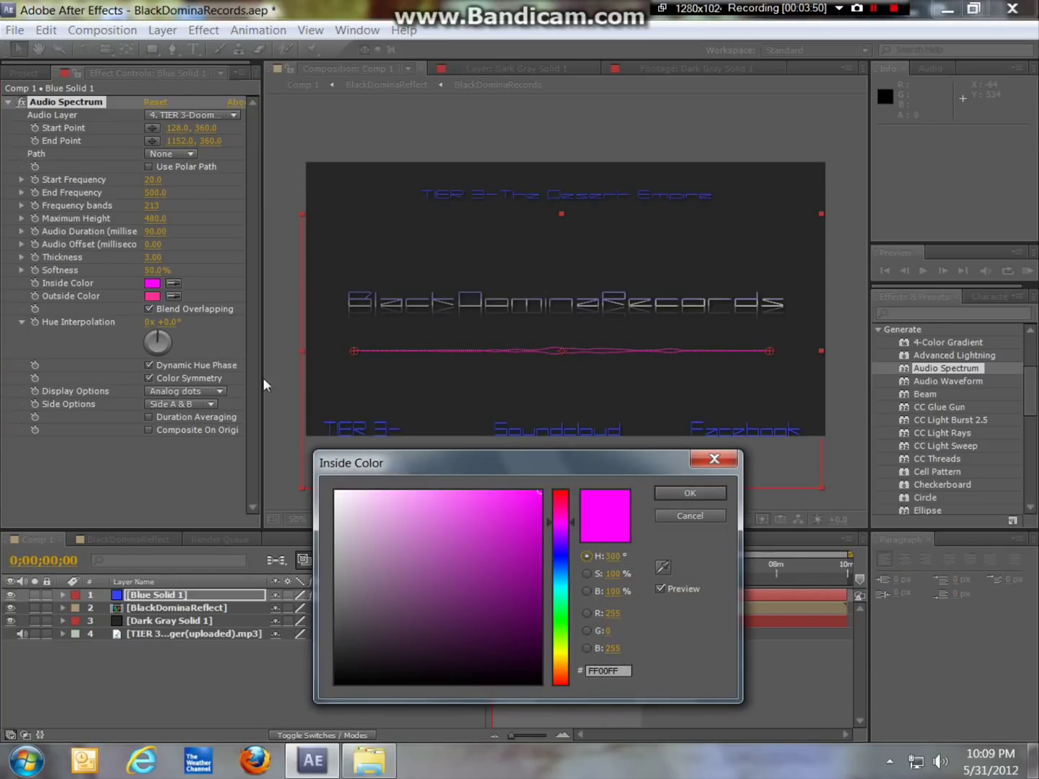
click(691, 493)
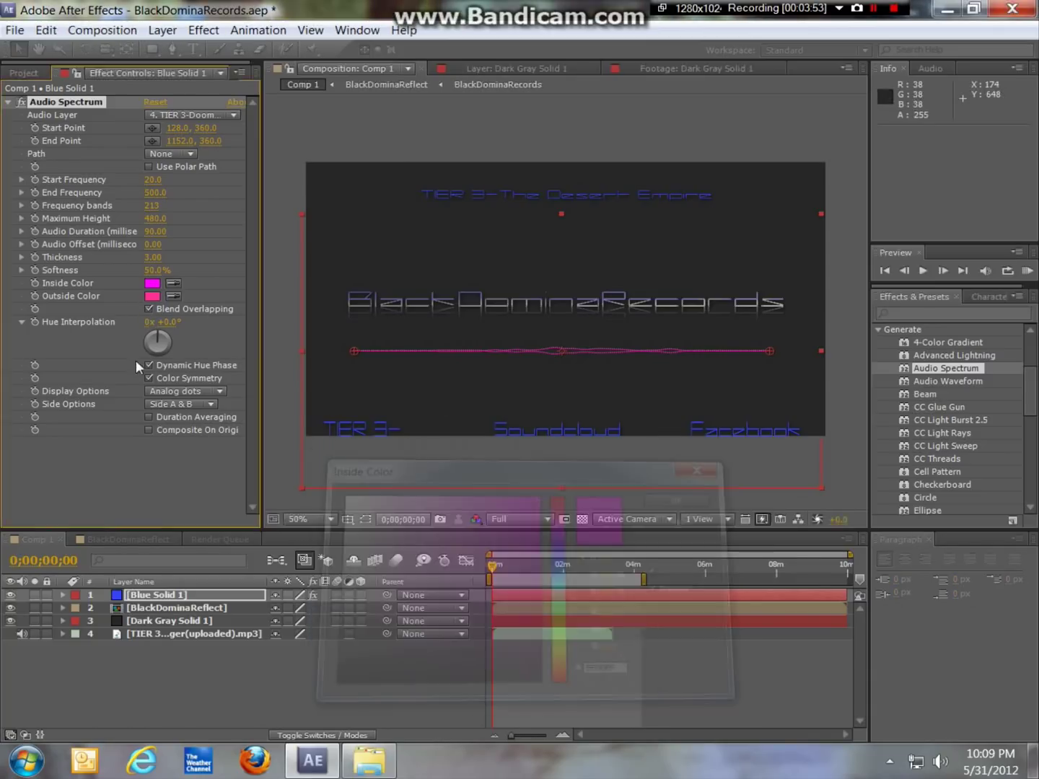
click(150, 308)
click(153, 283)
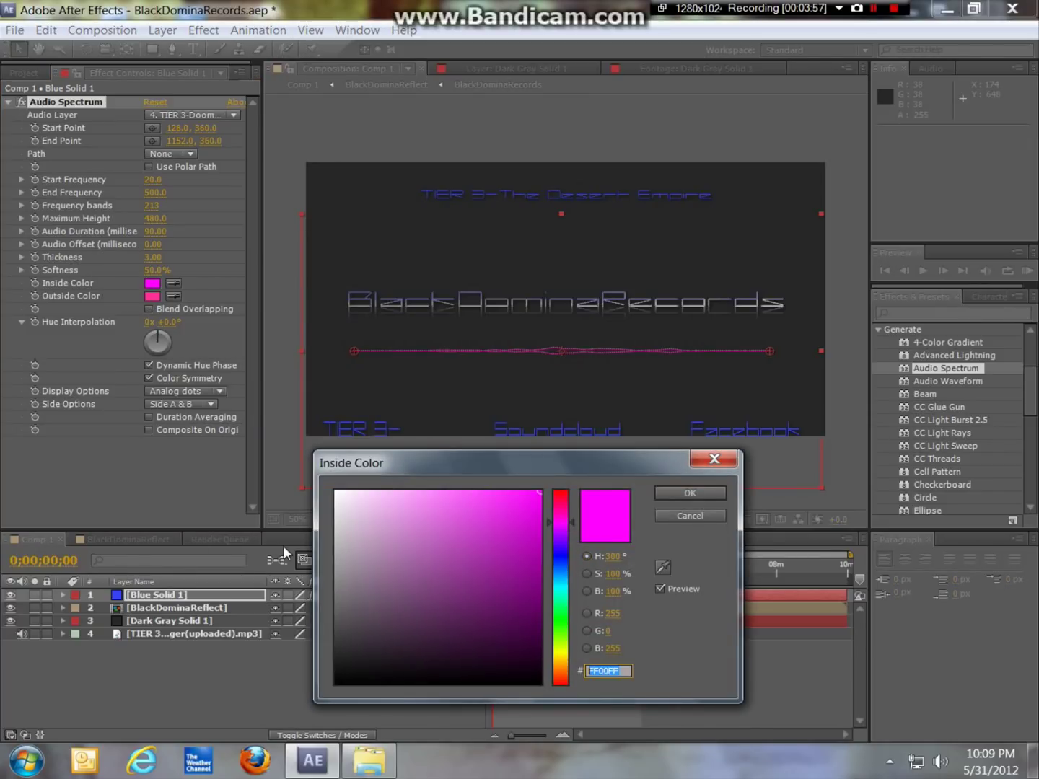
text(364F66)
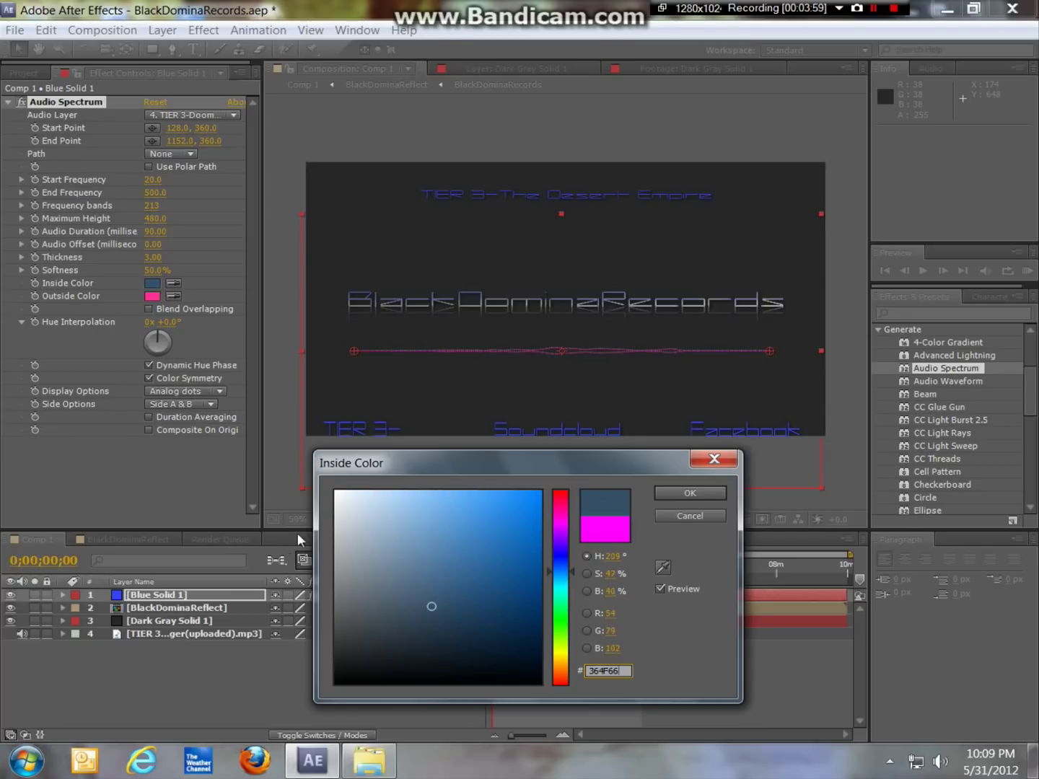
key(BackSpace)
key(BackSpace)
key(BackSpace)
text(4F6)
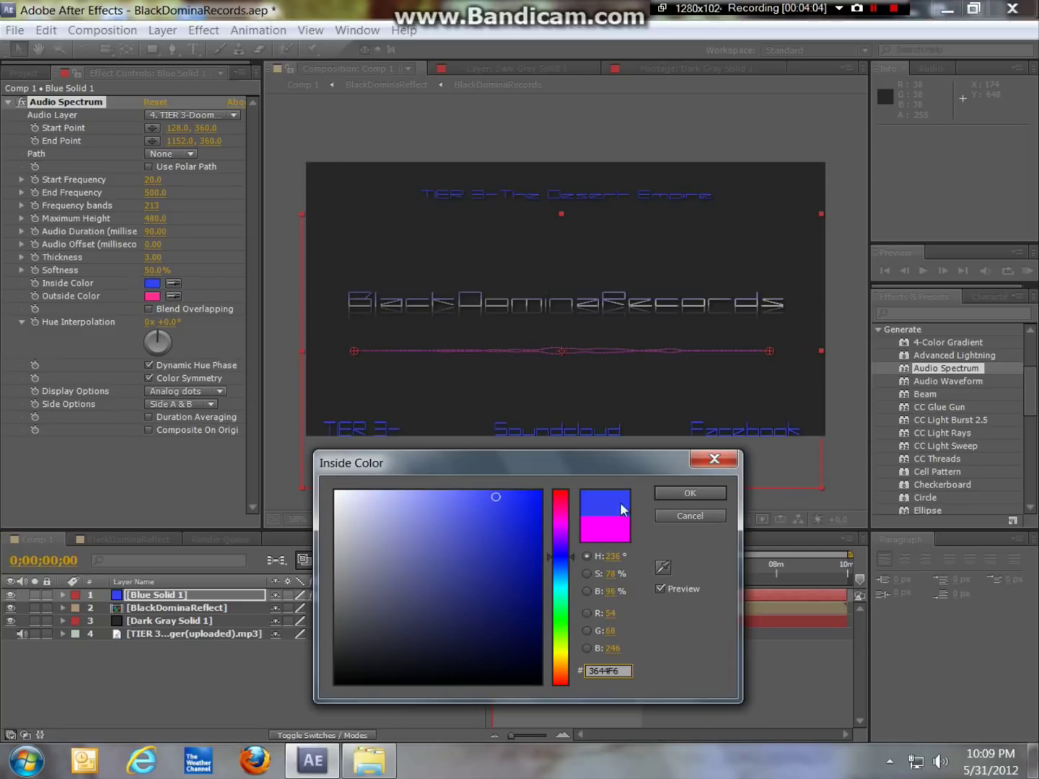
click(690, 492)
Step: Give the Outside Color the same 3644F6 blue and zoom in on the spectrum
click(153, 296)
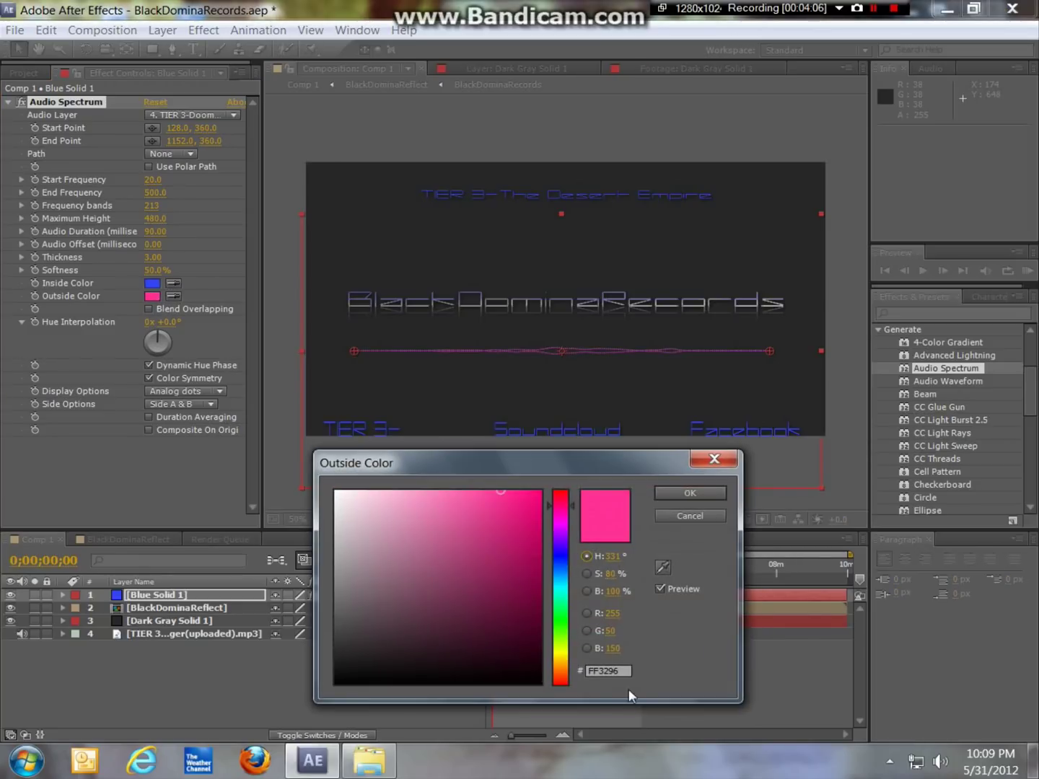
text(3644F6)
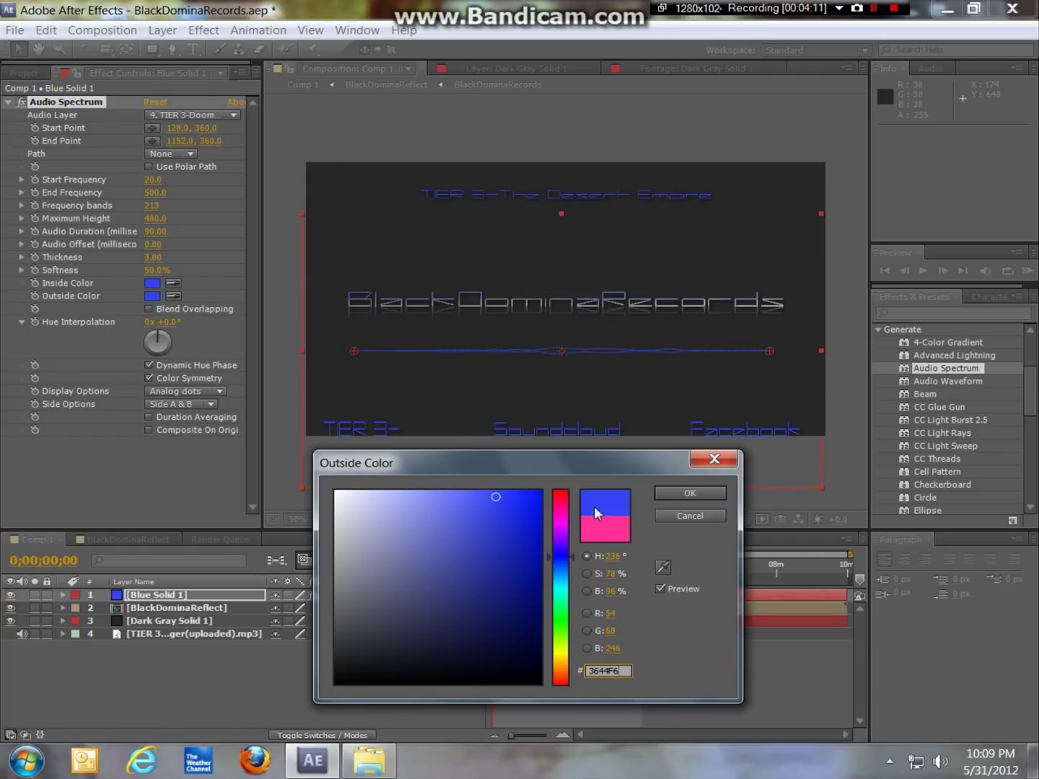
click(662, 493)
key(period)
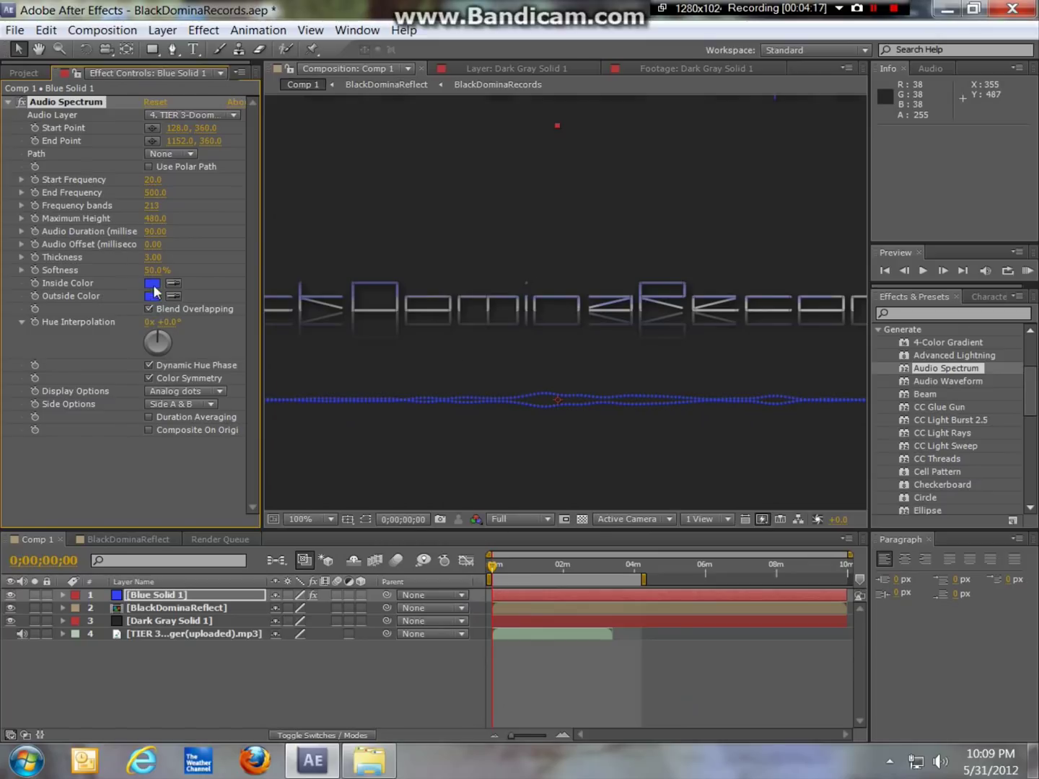
Step: Try a pale grey-blue Outside Color for the spectrum
click(151, 296)
mouse_move(469, 542)
mouse_down()
mouse_move(533, 615)
mouse_move(518, 621)
mouse_up()
click(371, 555)
drag(341, 536, 395, 561)
click(657, 489)
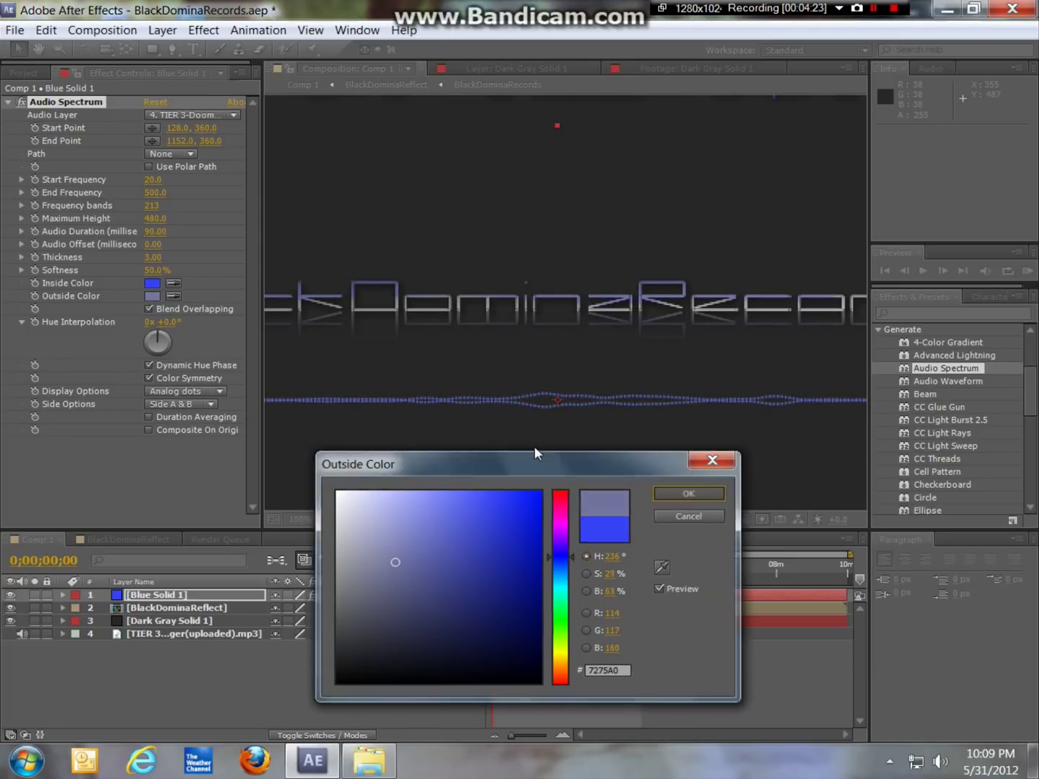
Step: Set the Outside Color to light grey D0D0D0 and re-enable Blend Overlapping
click(153, 296)
drag(575, 560, 570, 530)
click(560, 492)
click(507, 612)
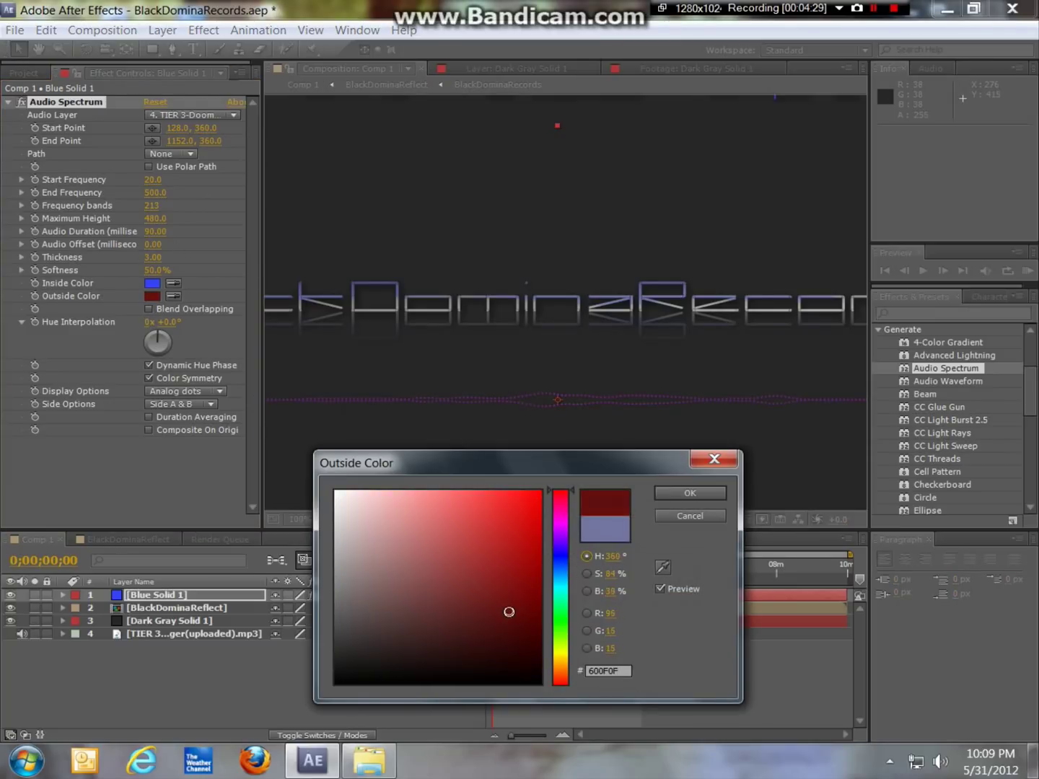
click(401, 627)
drag(401, 628, 335, 530)
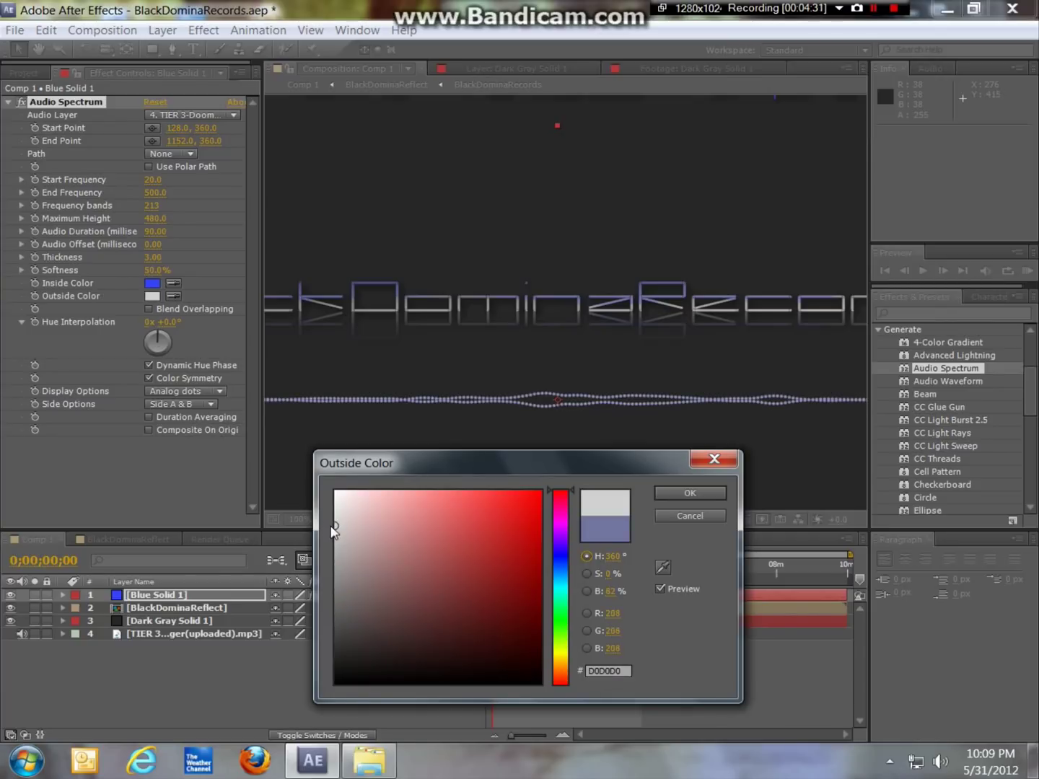
click(659, 493)
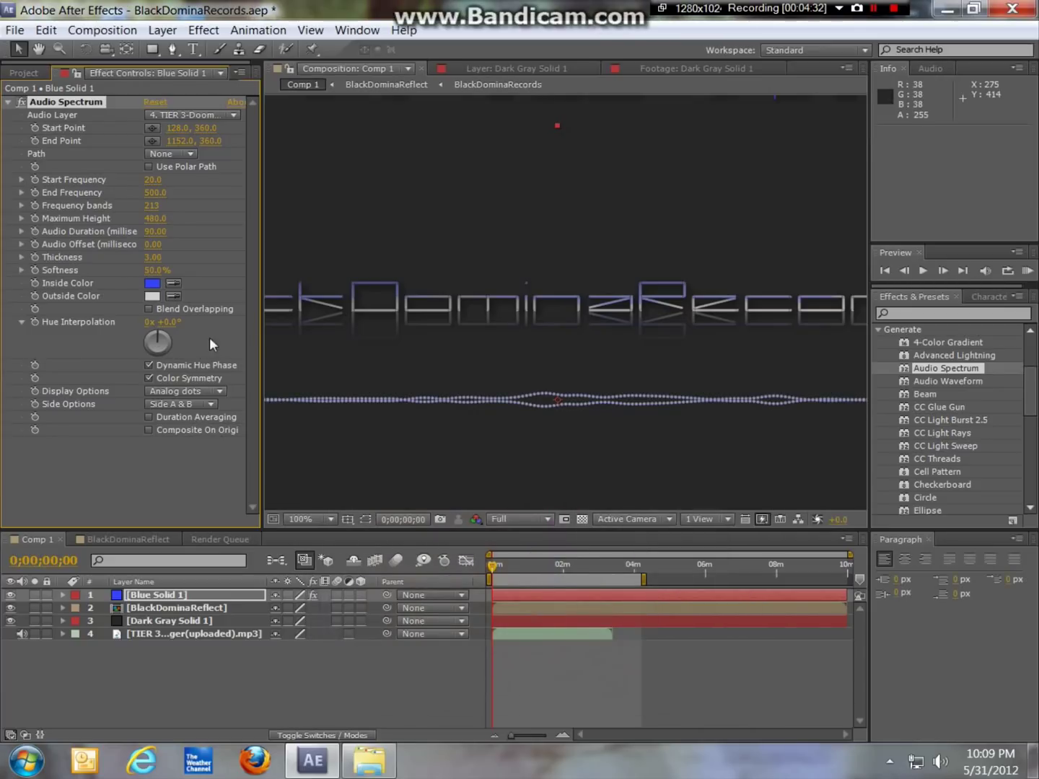
click(149, 308)
Step: At about 0;00;41;02, scrub Audio Spectrum Frequency bands from 1257 down to 253
mouse_move(513, 569)
mouse_down()
mouse_move(502, 567)
mouse_move(517, 575)
mouse_up()
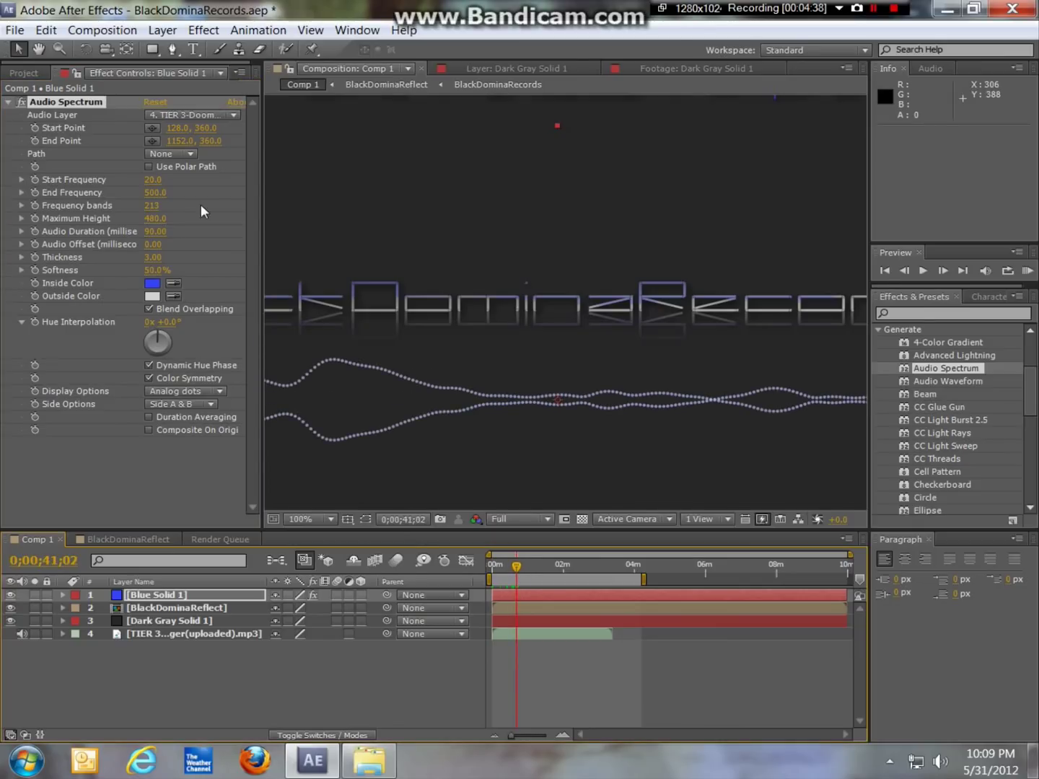
drag(157, 209, 1036, 242)
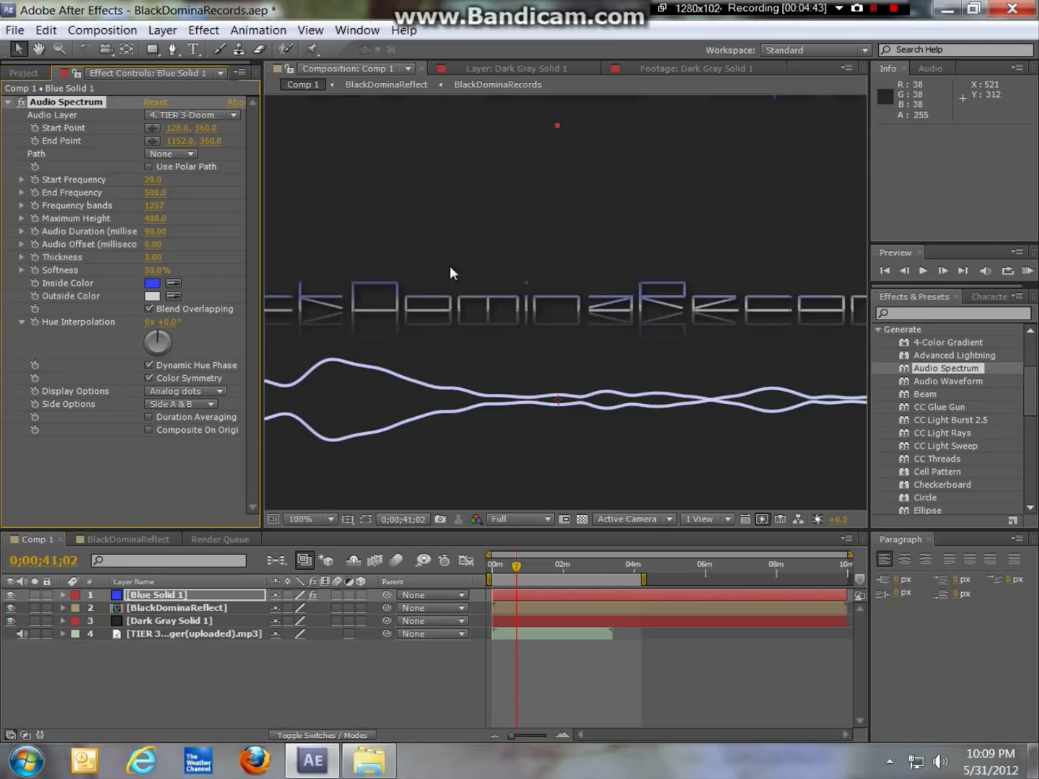
drag(158, 209, 75, 204)
drag(155, 208, 104, 201)
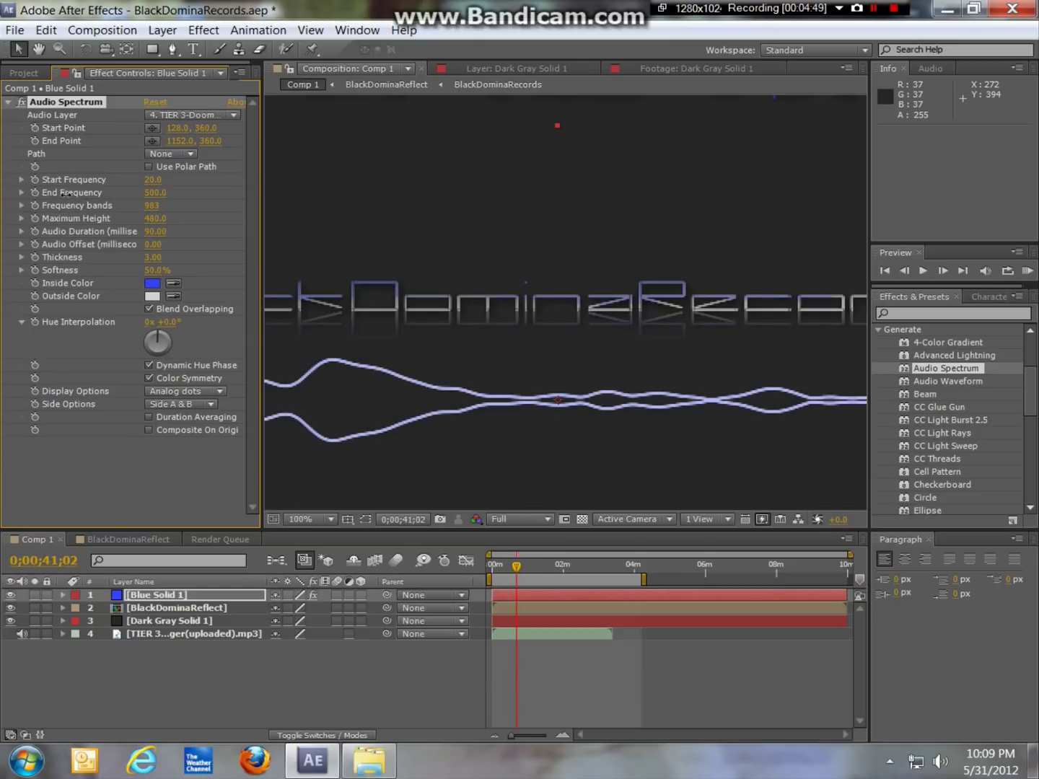
drag(153, 209, 160, 298)
drag(160, 405, 182, 538)
drag(185, 588, 171, 392)
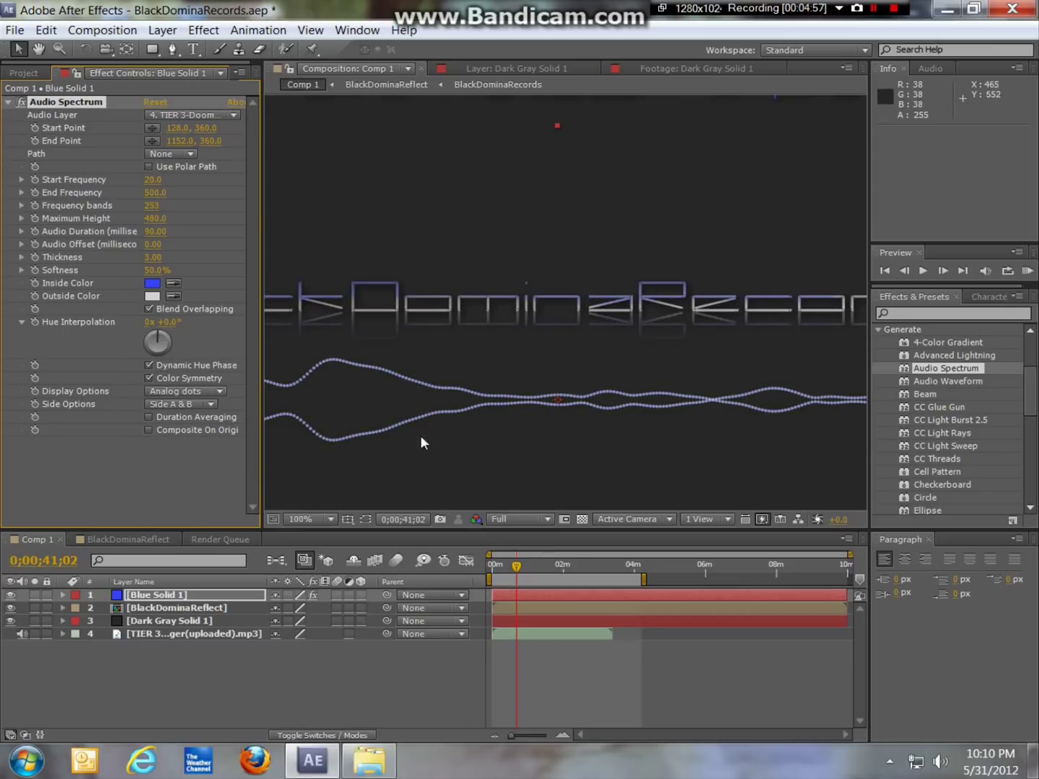
scroll(421, 437, down, 2)
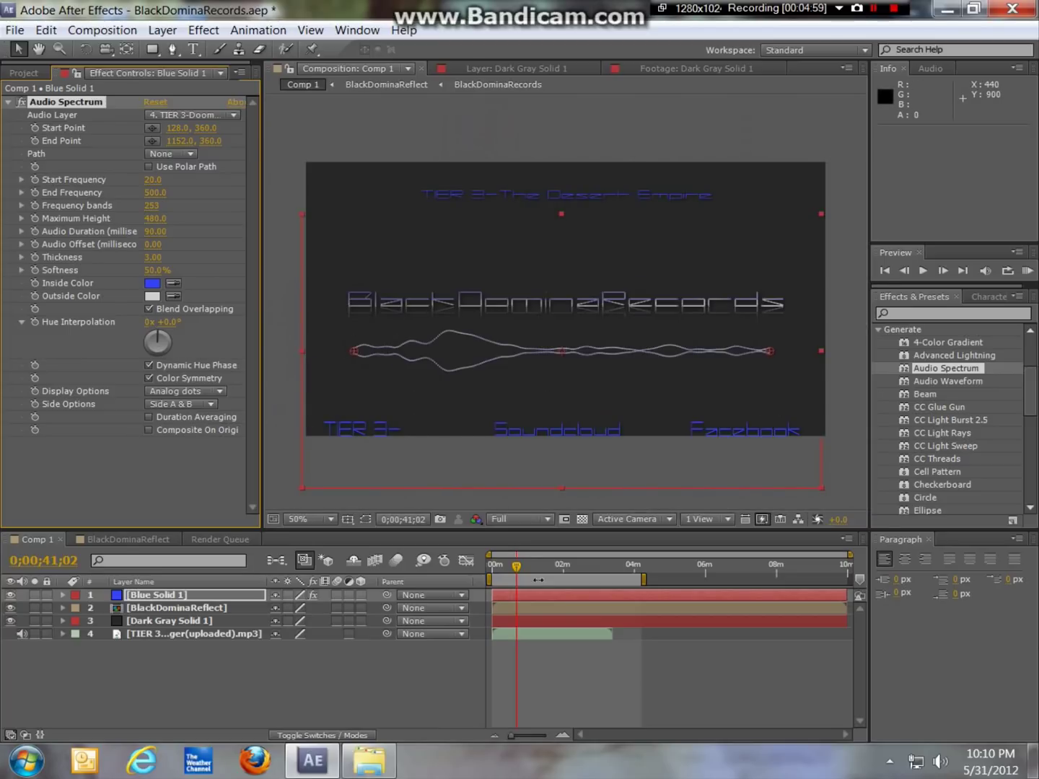
Step: Change the Audio Spectrum Thickness from 0.10 to 1.00, previewing it at different times
mouse_move(517, 568)
mouse_down()
mouse_move(491, 575)
mouse_move(503, 575)
mouse_up()
scroll(422, 353, up, 2)
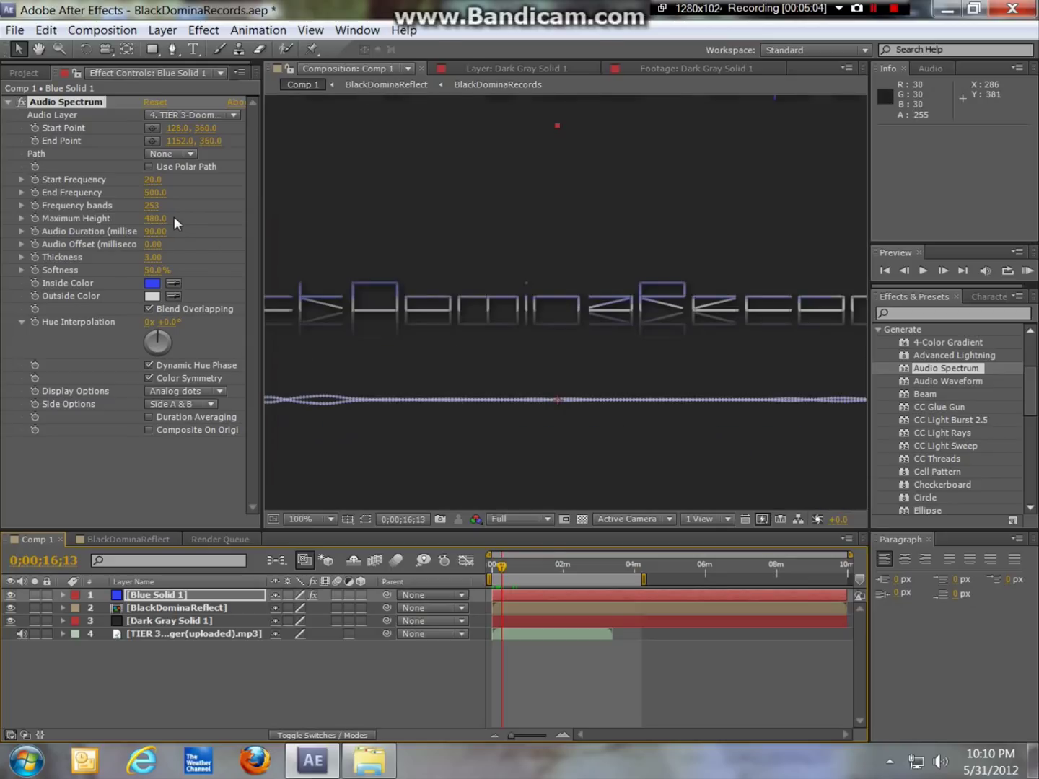
drag(159, 261, 142, 270)
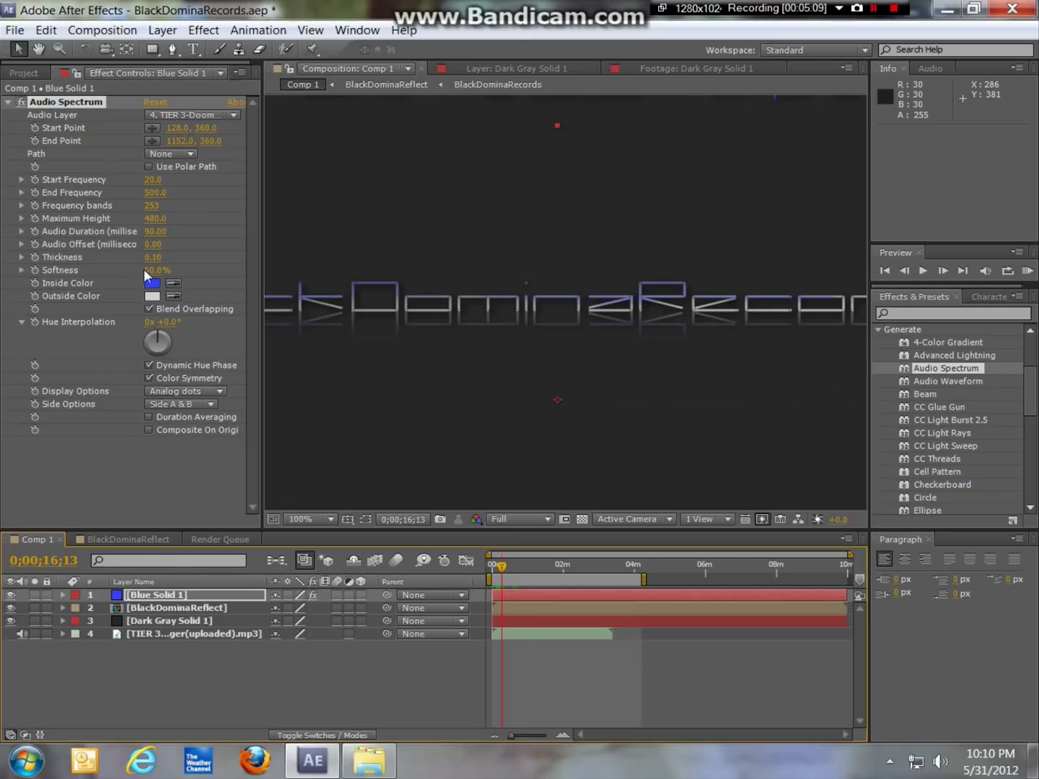
click(512, 572)
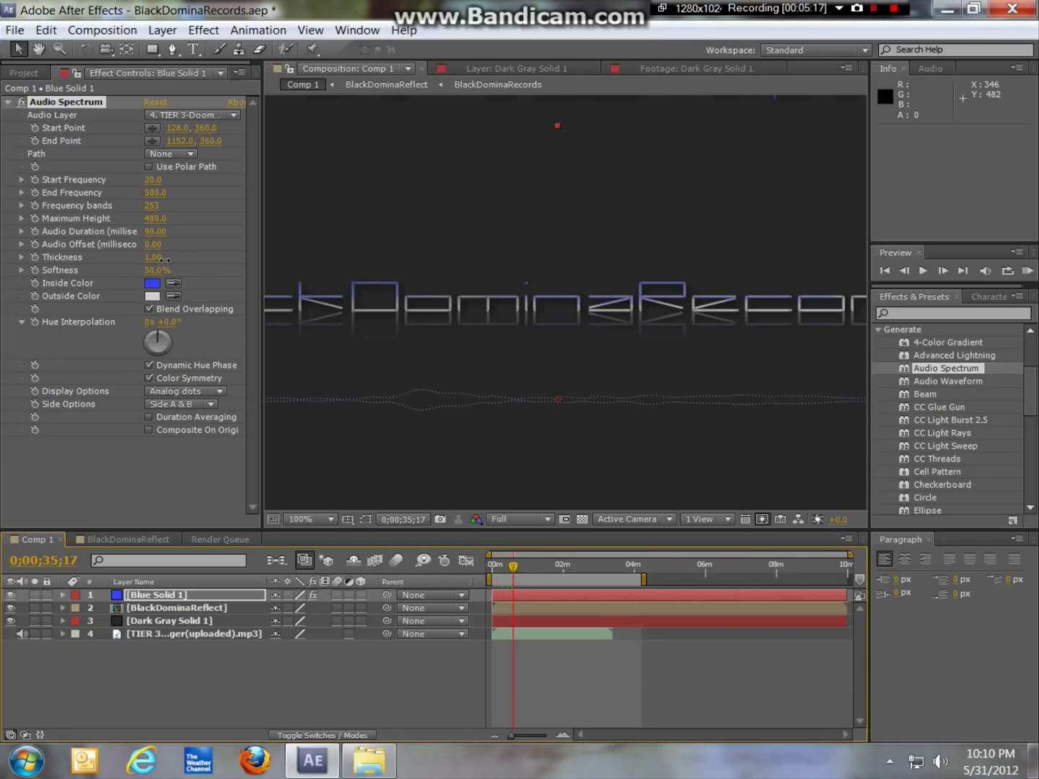
click(162, 259)
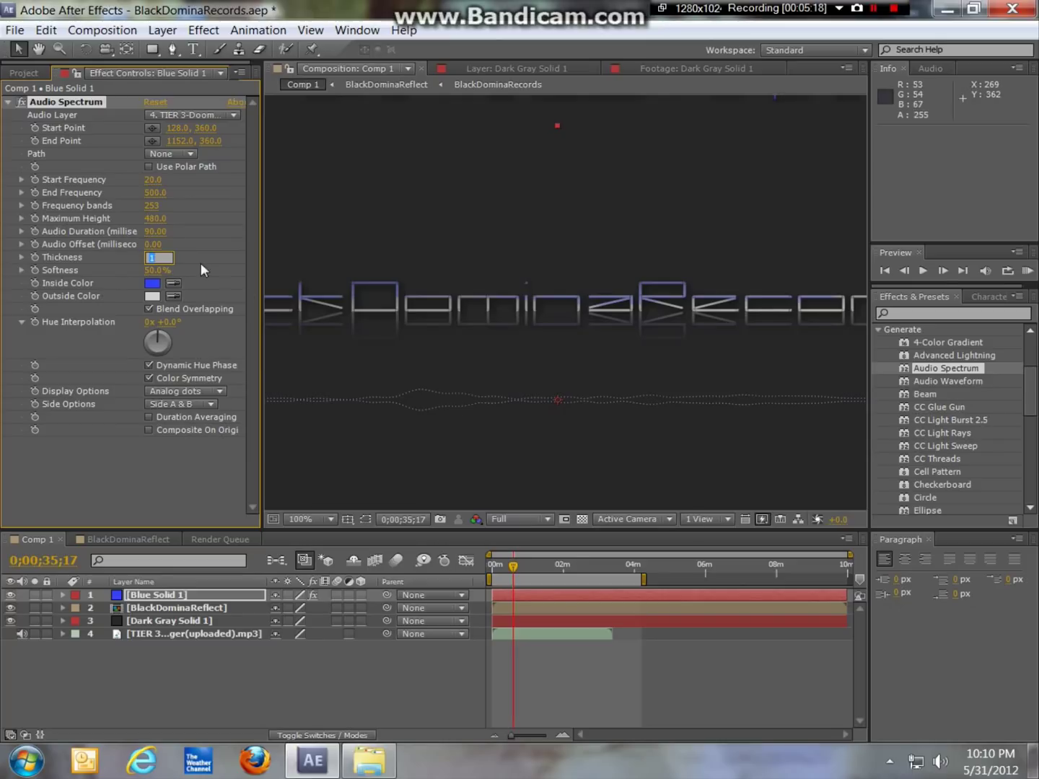
key(Return)
click(497, 567)
scroll(355, 374, down, 2)
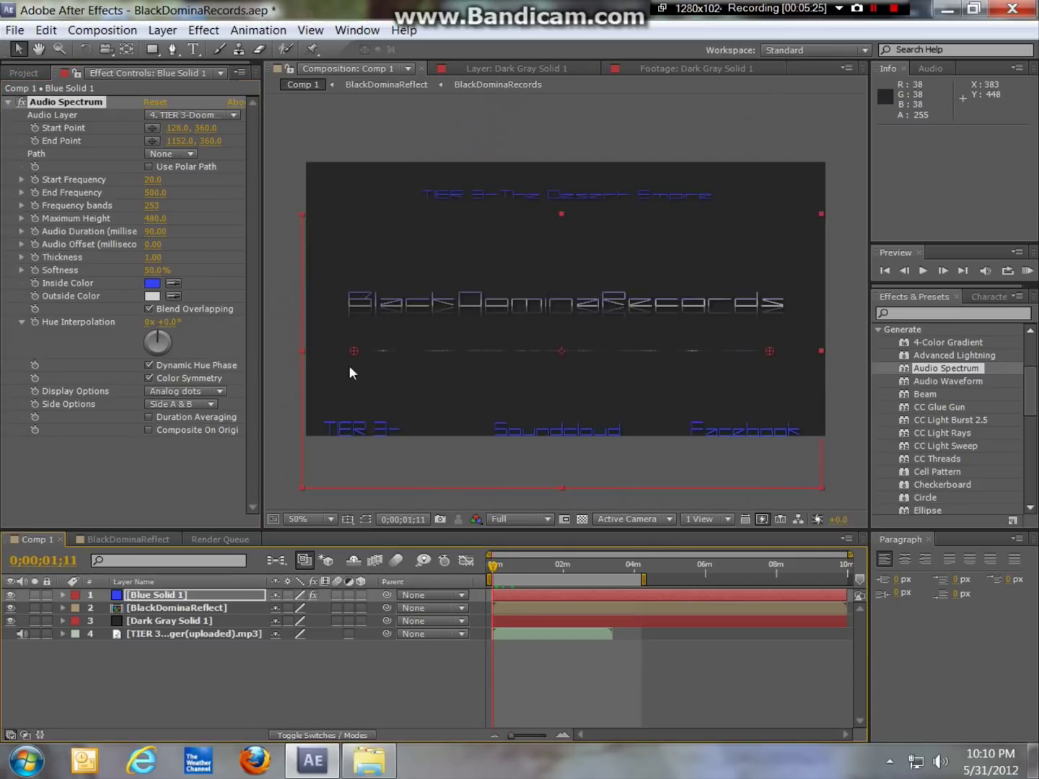
Step: Move the Audio Spectrum Start Point to 252.0, 358.0, keeping End Point at 1152.0, 360.0
drag(350, 354, 679, 352)
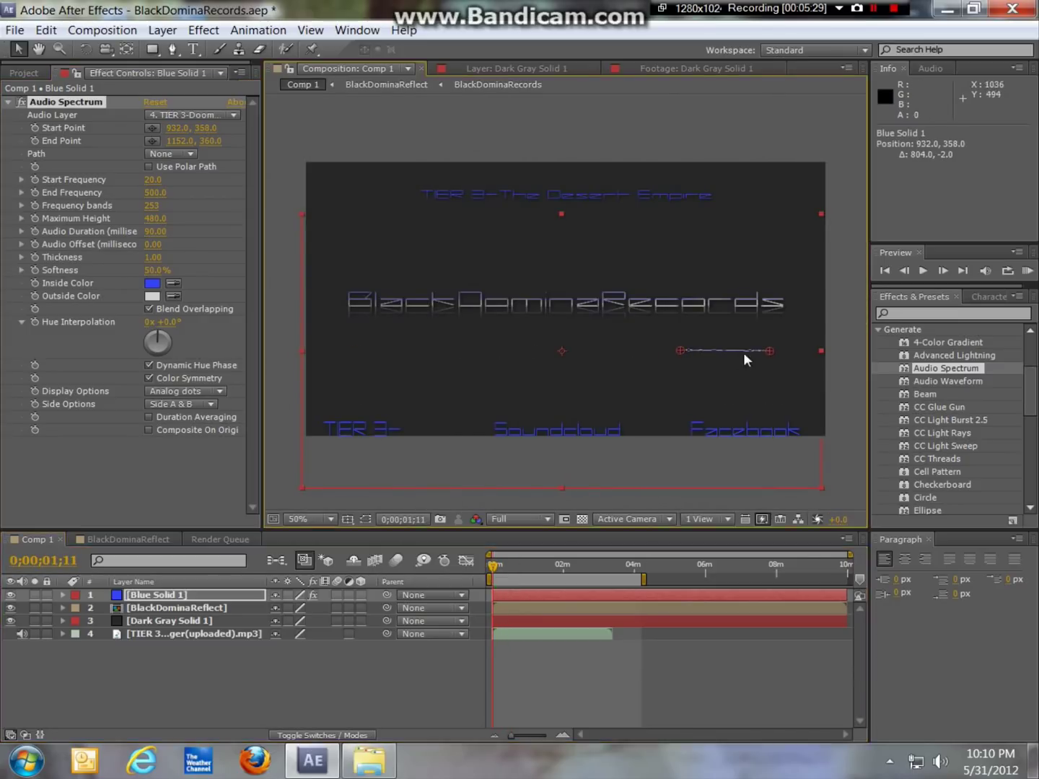
scroll(758, 355, up, 2)
scroll(788, 373, down, 1)
scroll(794, 354, down, 1)
drag(678, 351, 403, 350)
scroll(496, 305, up, 2)
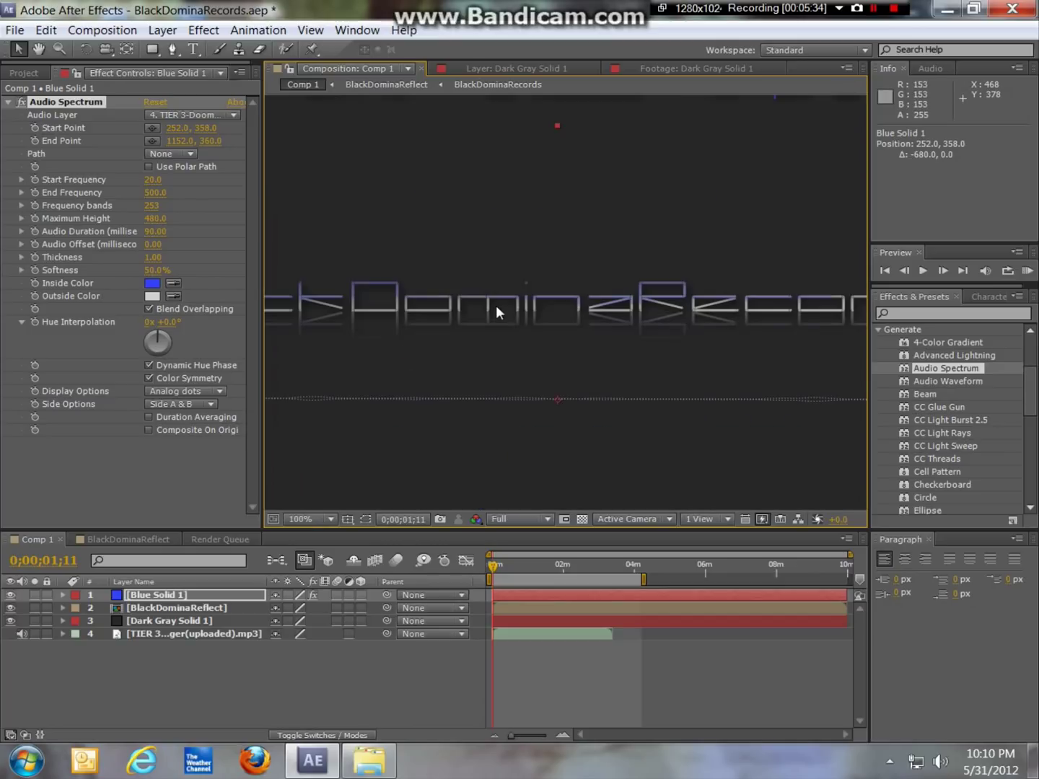